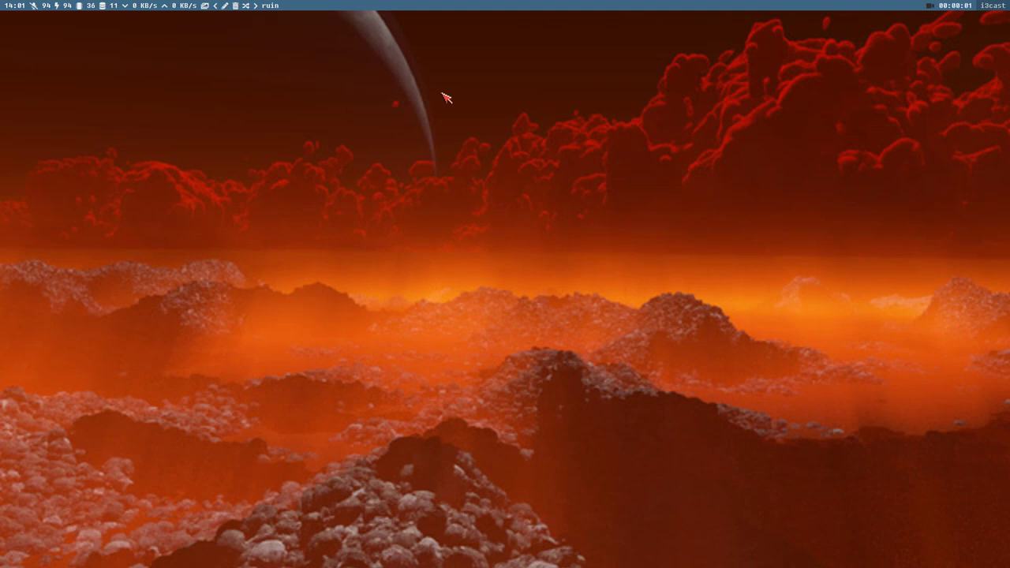
Step: Run 'slida brws' in a terminal, advance three slides to 'vivaldi', then switch to the Vivaldi workspace
{"action": "key", "text": "super+minus"}
{"action": "key", "text": "Up"}
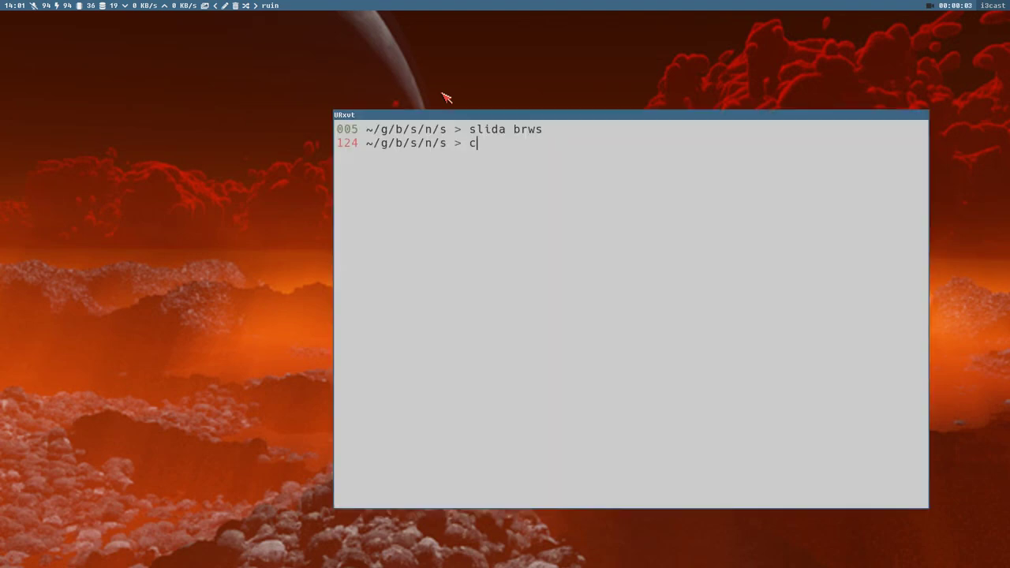
{"action": "key", "text": "Return"}
{"action": "key", "text": "space"}
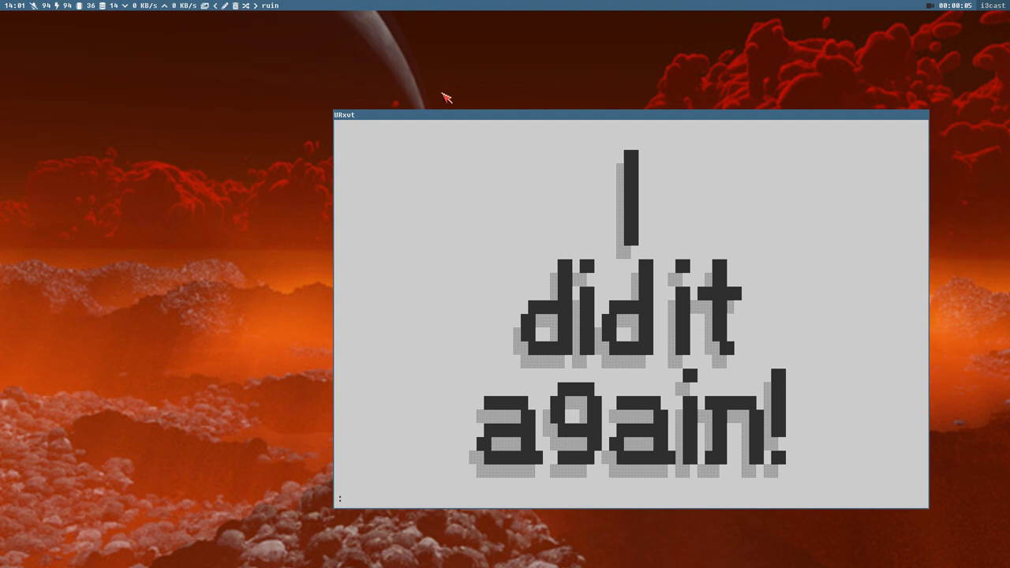
{"action": "key", "text": "space"}
{"action": "key", "text": "space"}
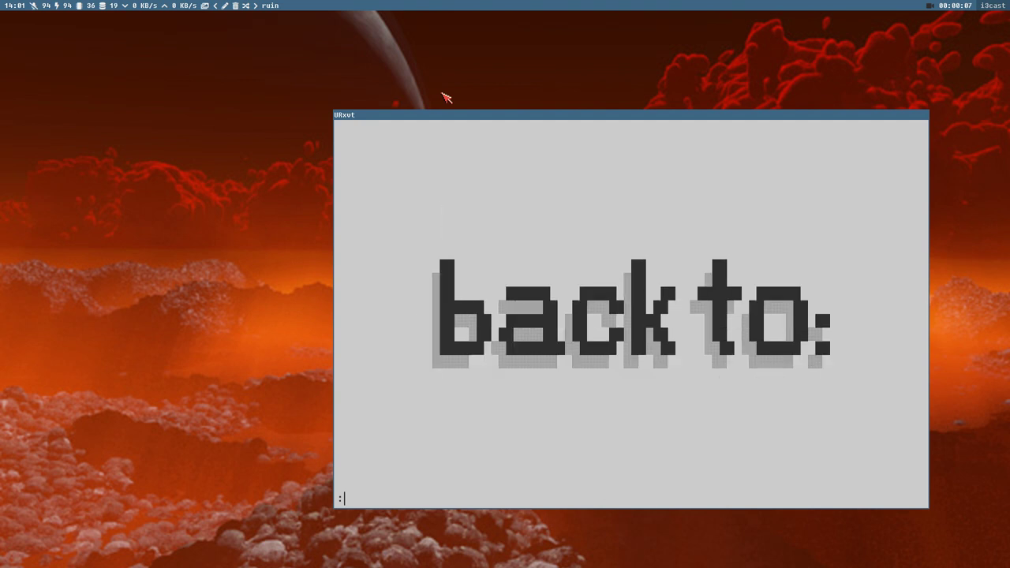
{"action": "key", "text": "space"}
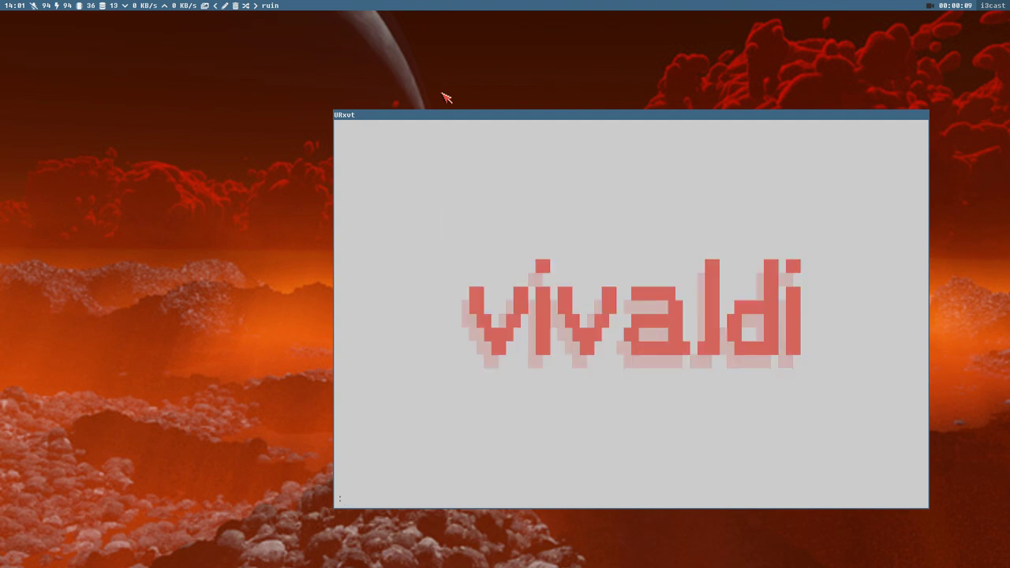
{"action": "key", "text": "super+2"}
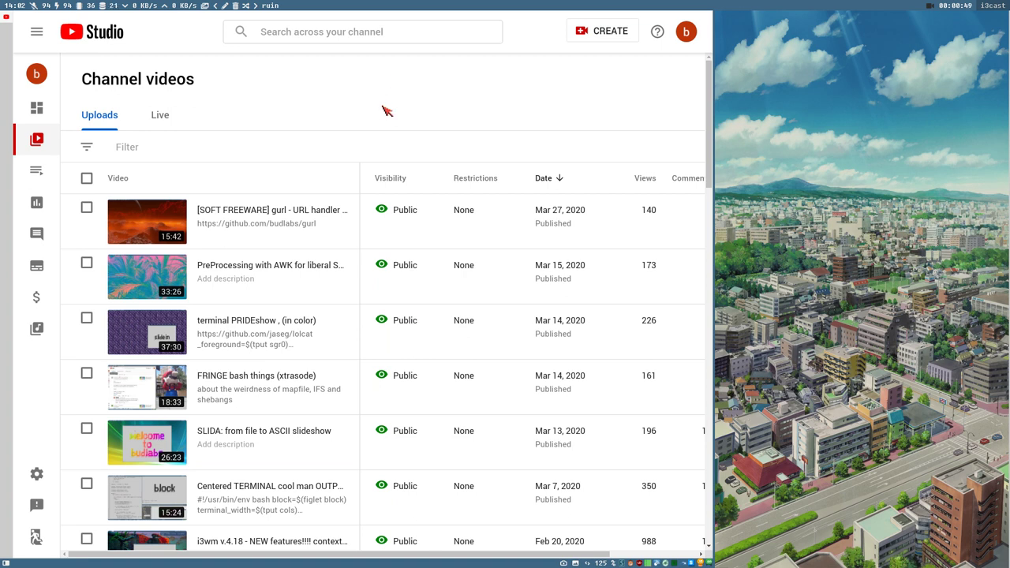
Step: Open the Wikipedia 'Antonio Vivaldi' article in a new tab with the 'tabnew w vivaldi' command
{"action": "type", "text": "tabnew w"}
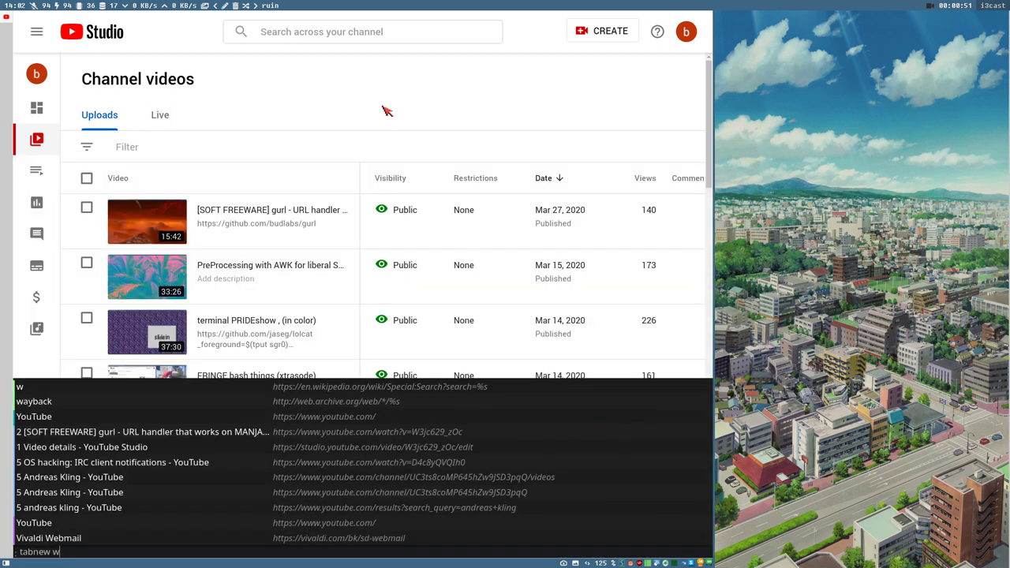
{"action": "key", "text": "Escape"}
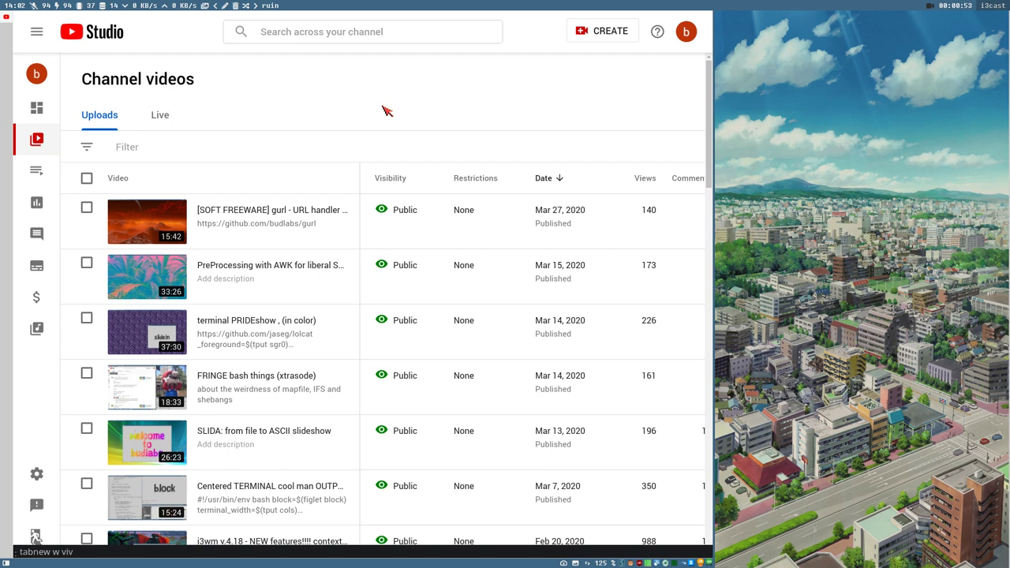
{"action": "type", "text": "vivaldi"}
{"action": "key", "text": "Return"}
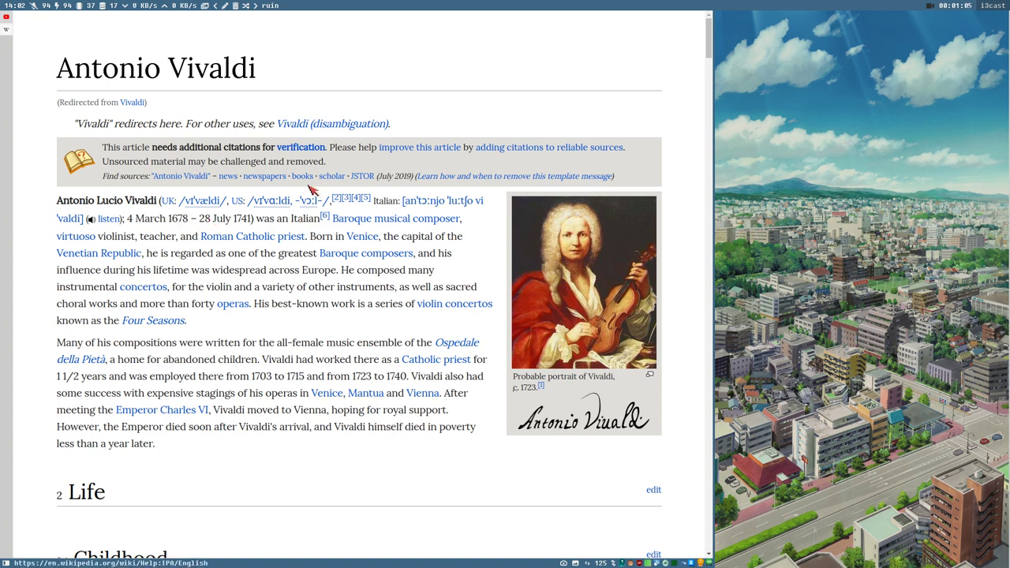
Step: Follow the Vivaldi disambiguation link, then the 'Vivaldi (web browser)' article link
{"action": "left_click", "coordinate": [359, 126]}
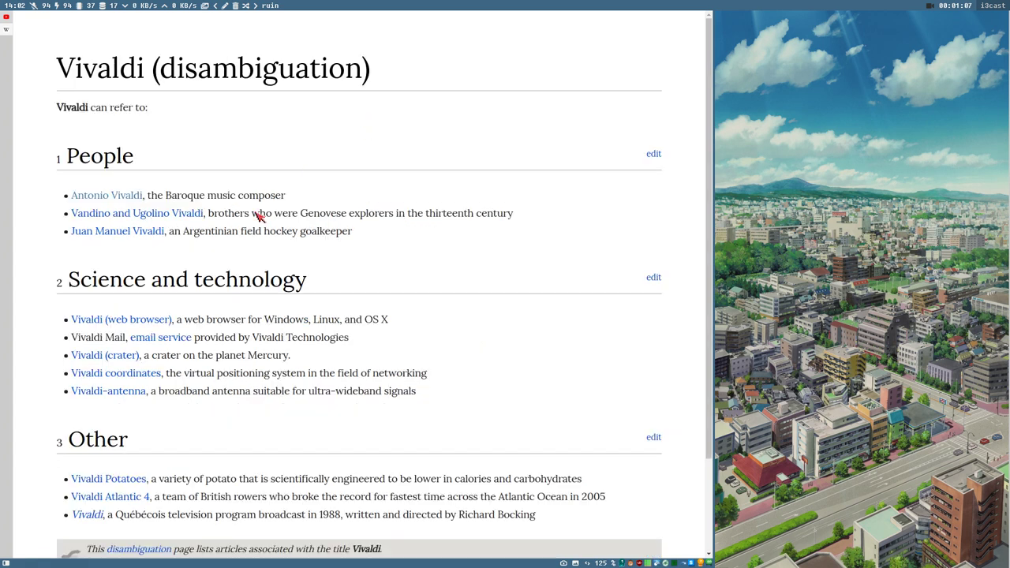
{"action": "left_click", "coordinate": [156, 322]}
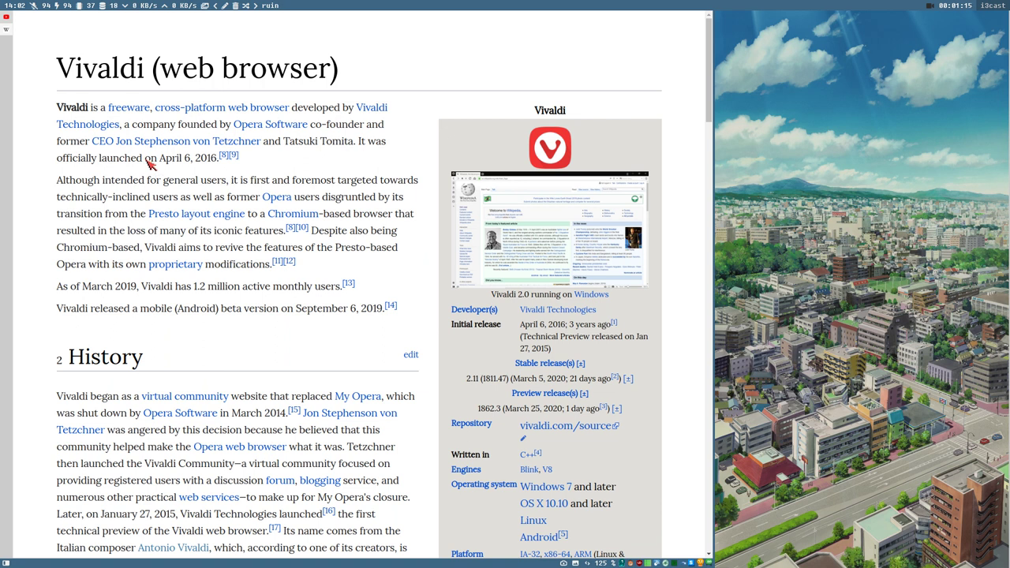
{"action": "mouse_move", "coordinate": [162, 146]}
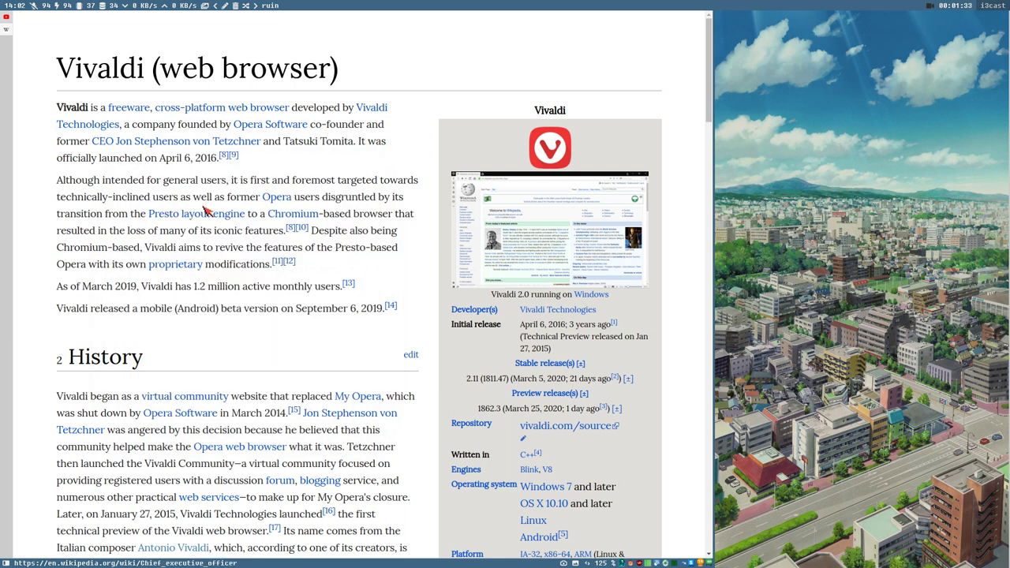
{"action": "scroll", "coordinate": [228, 158], "scroll_direction": "down", "scroll_amount": 1}
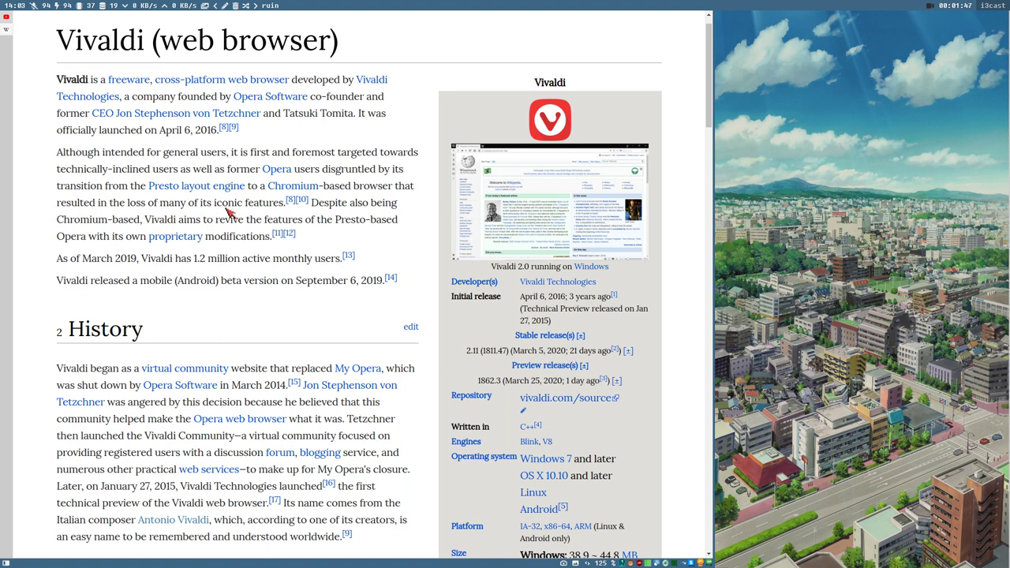
{"action": "mouse_move", "coordinate": [279, 171]}
{"action": "mouse_move", "coordinate": [166, 194]}
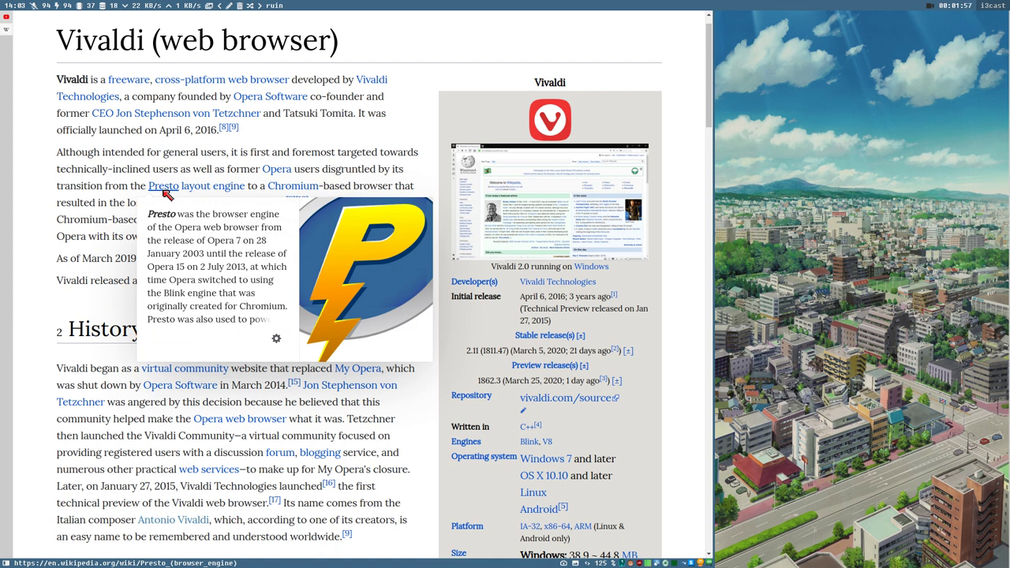
{"action": "mouse_move", "coordinate": [310, 192]}
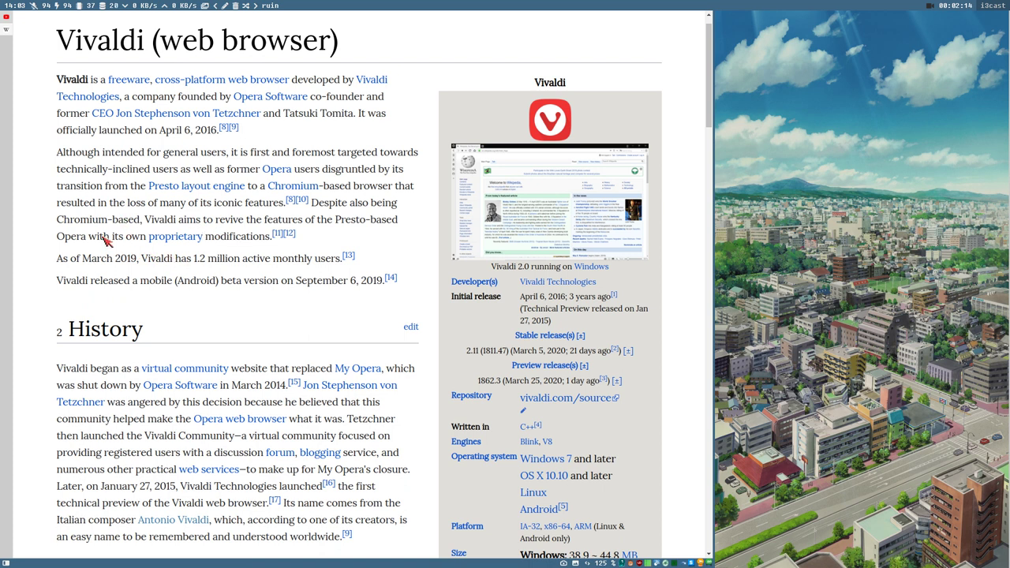
{"action": "mouse_move", "coordinate": [169, 243]}
{"action": "scroll", "coordinate": [266, 258], "scroll_direction": "down", "scroll_amount": 3}
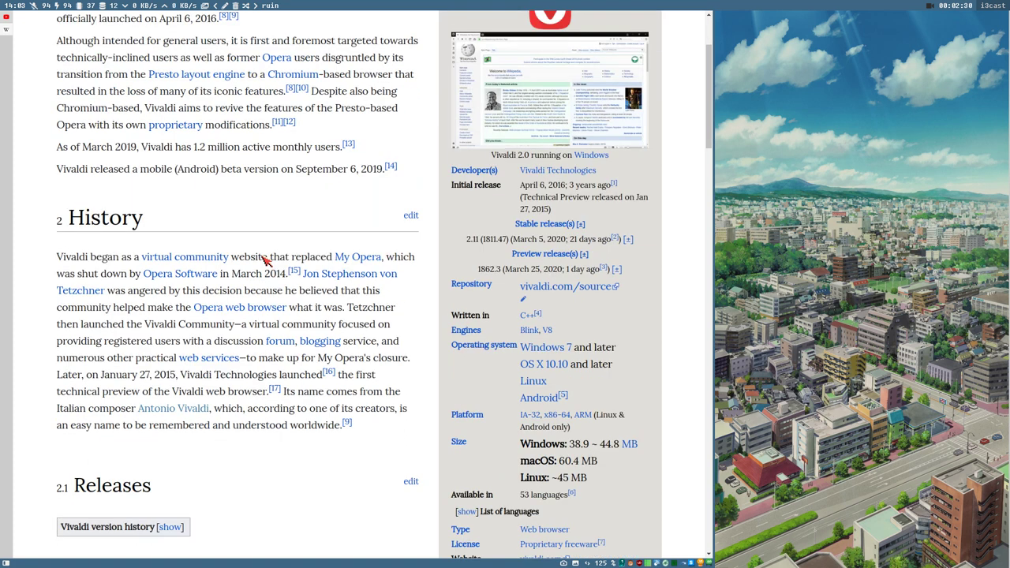
{"action": "scroll", "coordinate": [264, 250], "scroll_direction": "up", "scroll_amount": 2}
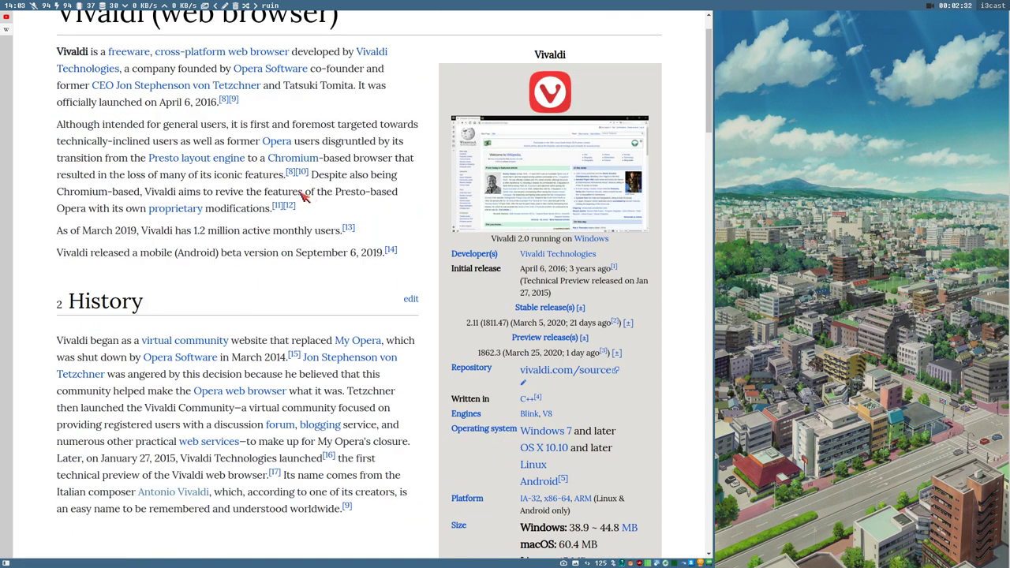
{"action": "mouse_move", "coordinate": [162, 160]}
{"action": "scroll", "coordinate": [293, 229], "scroll_direction": "down", "scroll_amount": 1}
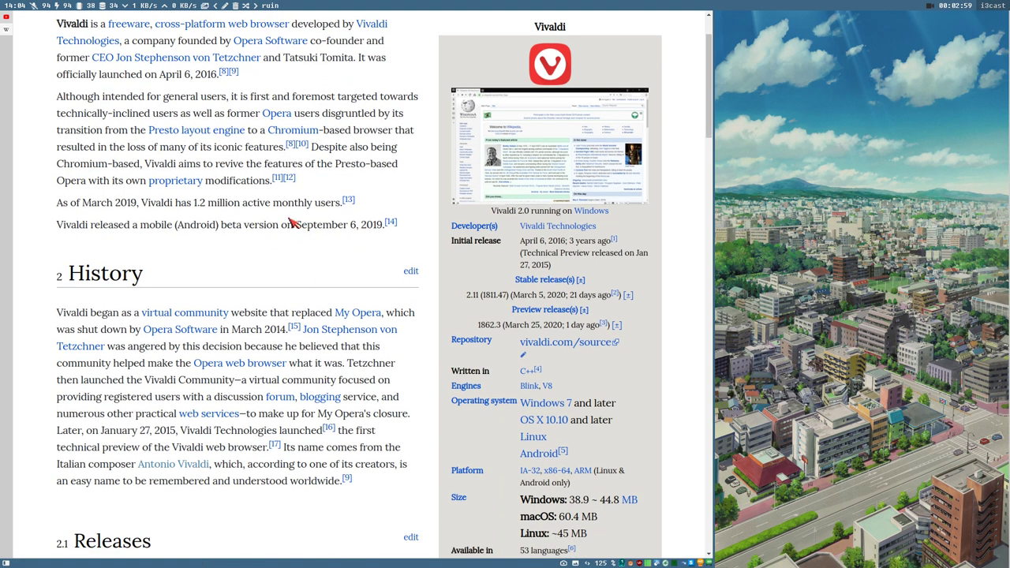
{"action": "scroll", "coordinate": [292, 229], "scroll_direction": "up", "scroll_amount": 2}
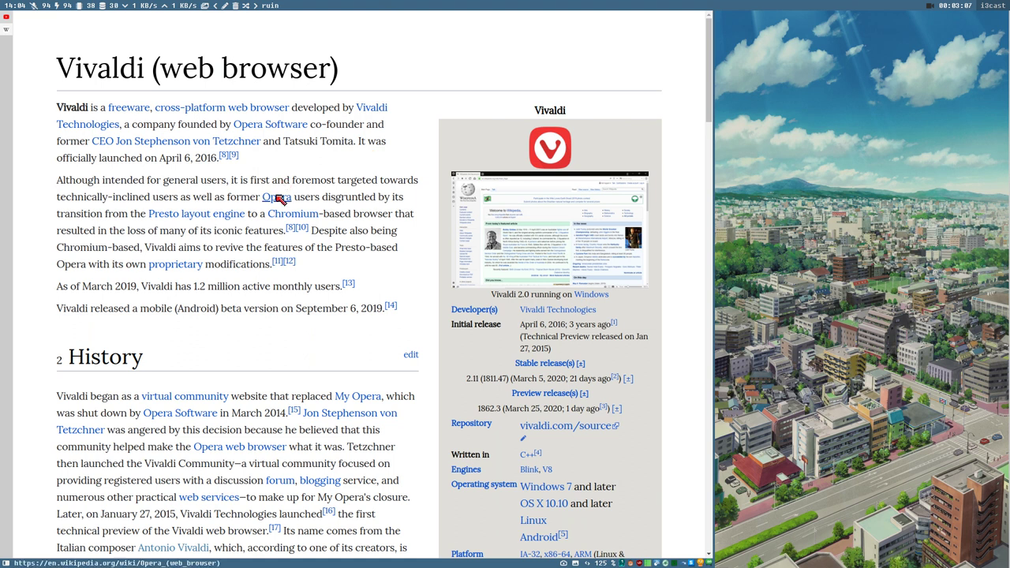
{"action": "mouse_move", "coordinate": [278, 201]}
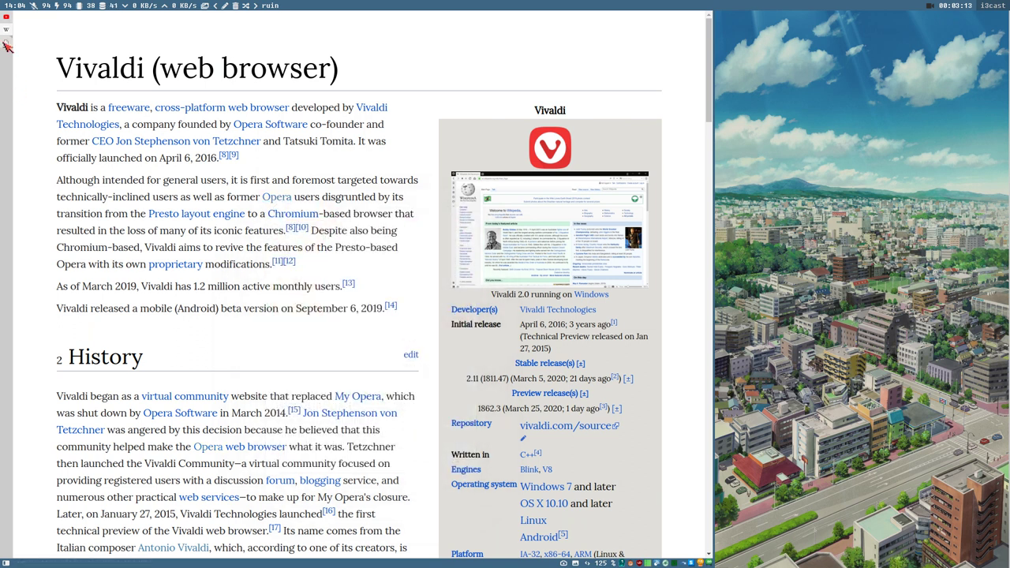
{"action": "left_click", "coordinate": [6, 43]}
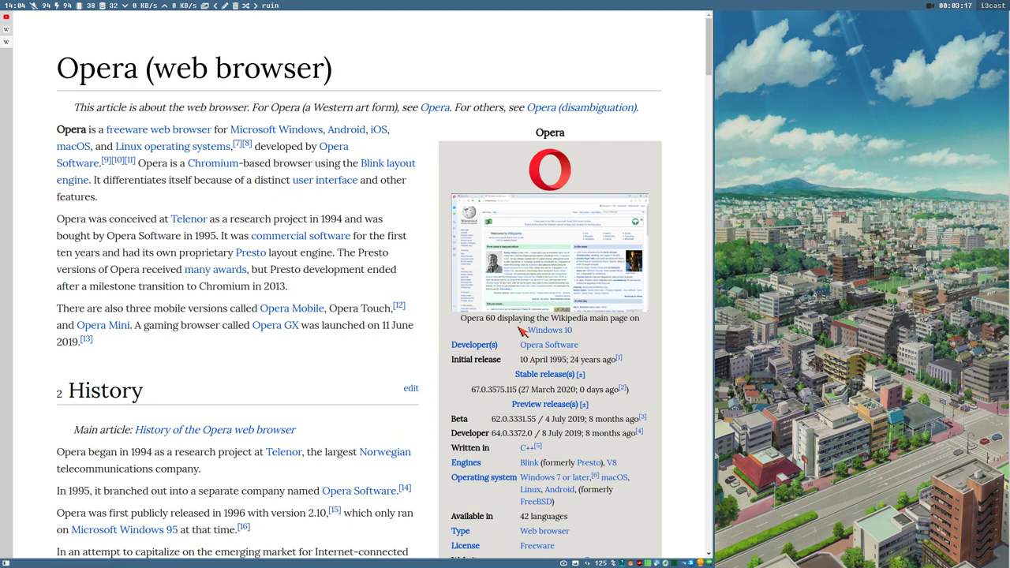
{"action": "scroll", "coordinate": [523, 331], "scroll_direction": "down", "scroll_amount": 1}
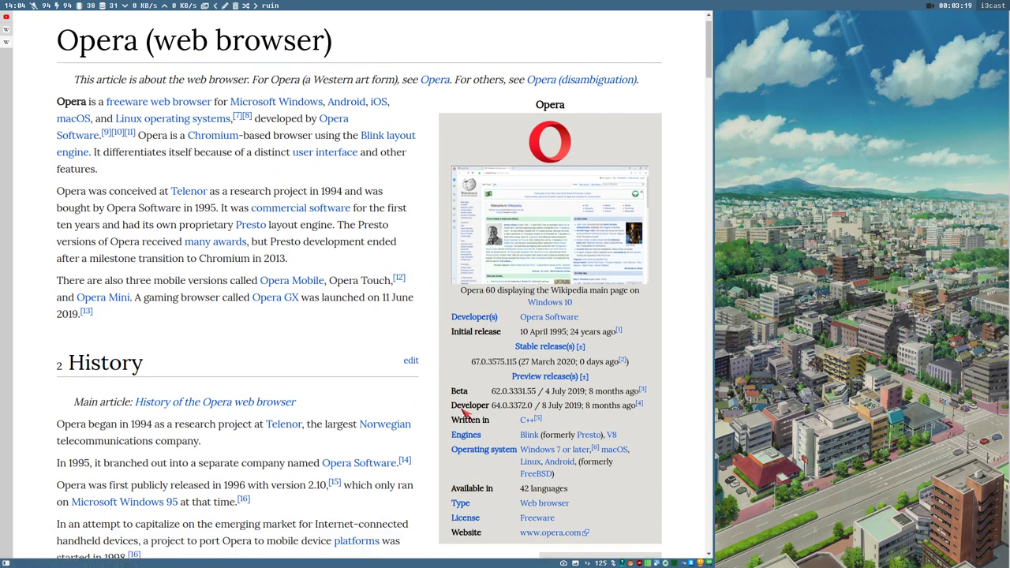
{"action": "scroll", "coordinate": [570, 409], "scroll_direction": "down", "scroll_amount": 2}
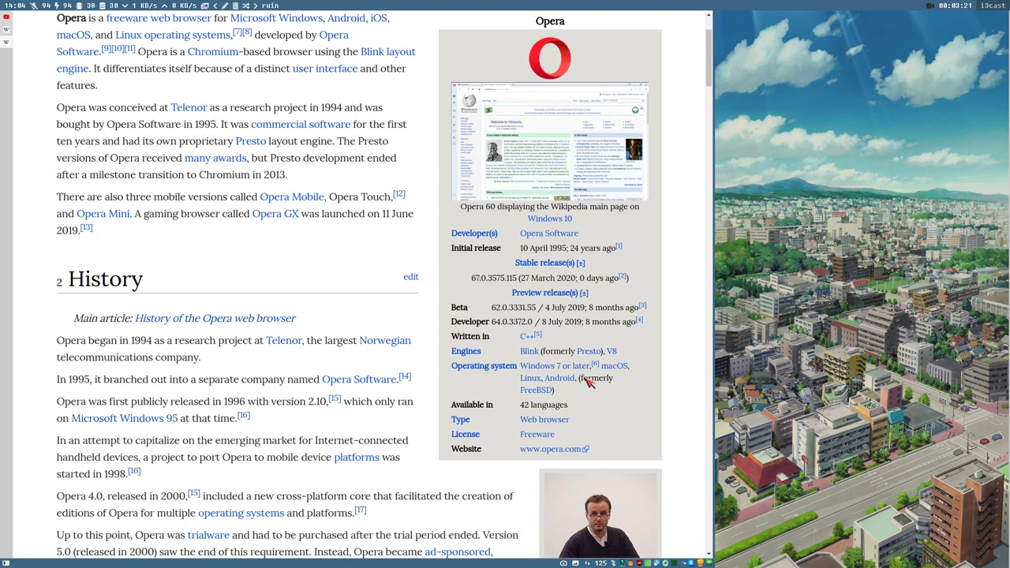
{"action": "scroll", "coordinate": [505, 365], "scroll_direction": "down", "scroll_amount": 4}
{"action": "scroll", "coordinate": [505, 367], "scroll_direction": "down", "scroll_amount": 1}
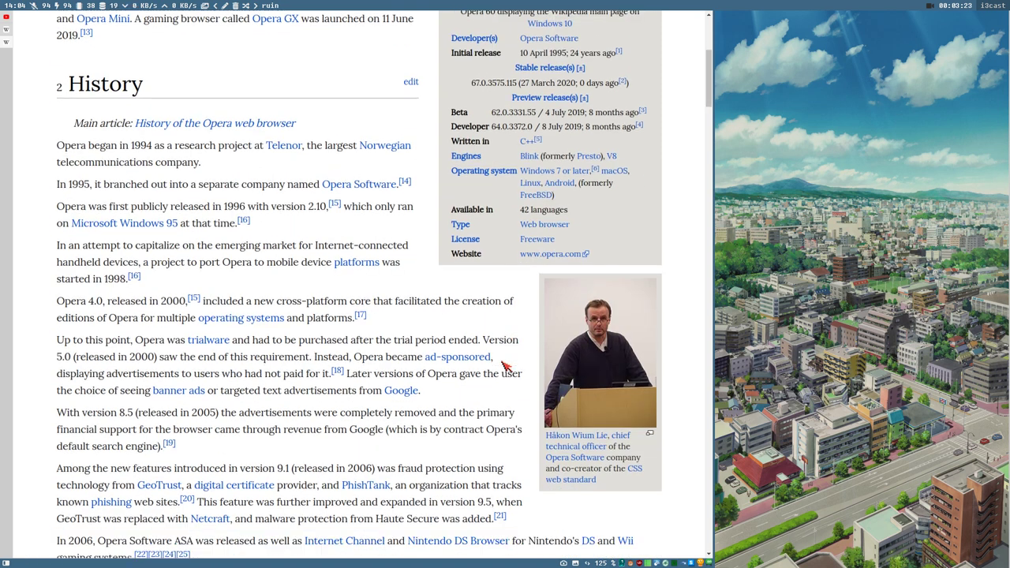
{"action": "scroll", "coordinate": [505, 367], "scroll_direction": "down", "scroll_amount": 1}
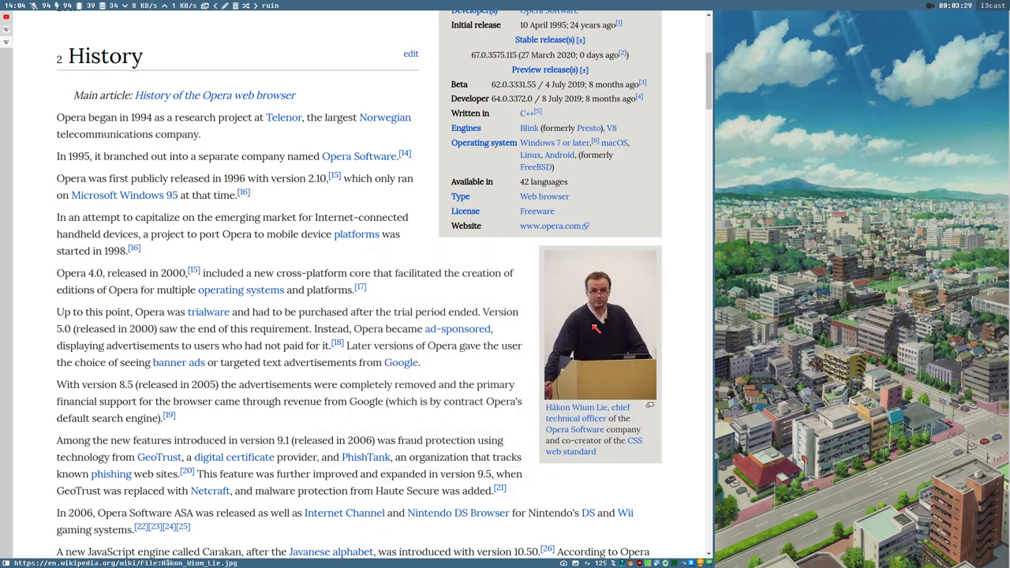
{"action": "scroll", "coordinate": [509, 361], "scroll_direction": "down", "scroll_amount": 5}
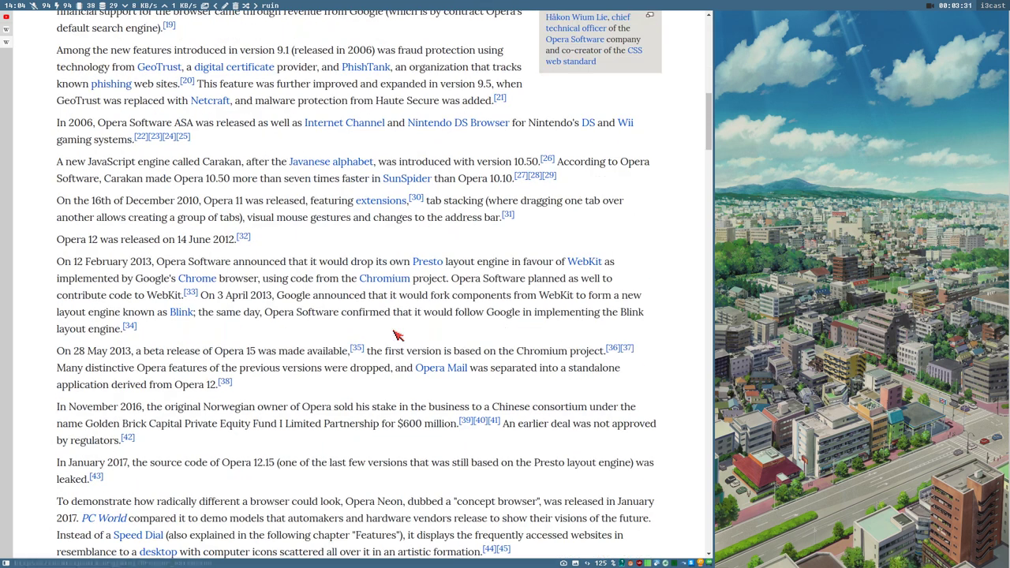
{"action": "scroll", "coordinate": [398, 335], "scroll_direction": "down", "scroll_amount": 3}
{"action": "scroll", "coordinate": [412, 331], "scroll_direction": "up", "scroll_amount": 4}
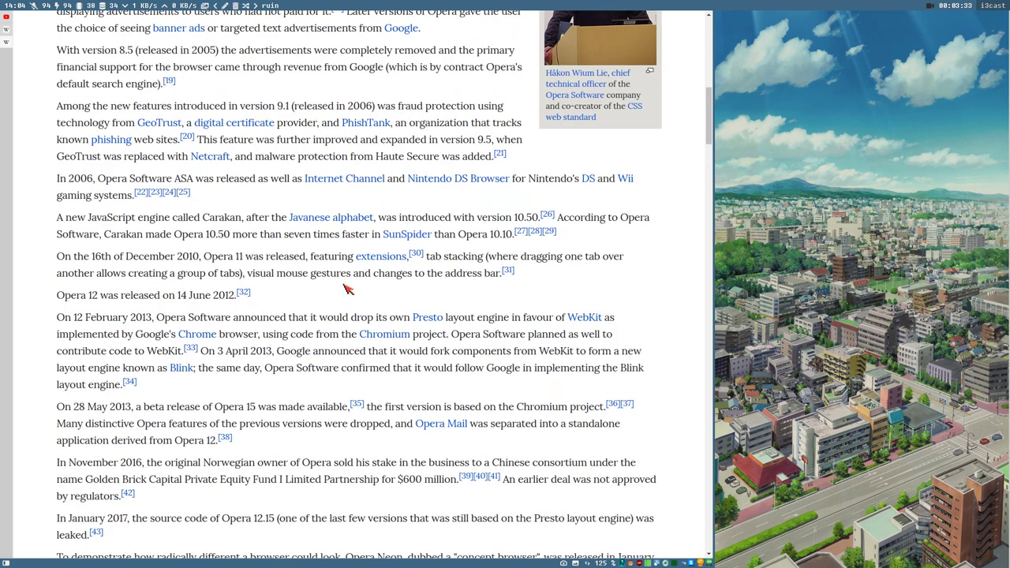
{"action": "scroll", "coordinate": [347, 289], "scroll_direction": "up", "scroll_amount": 12}
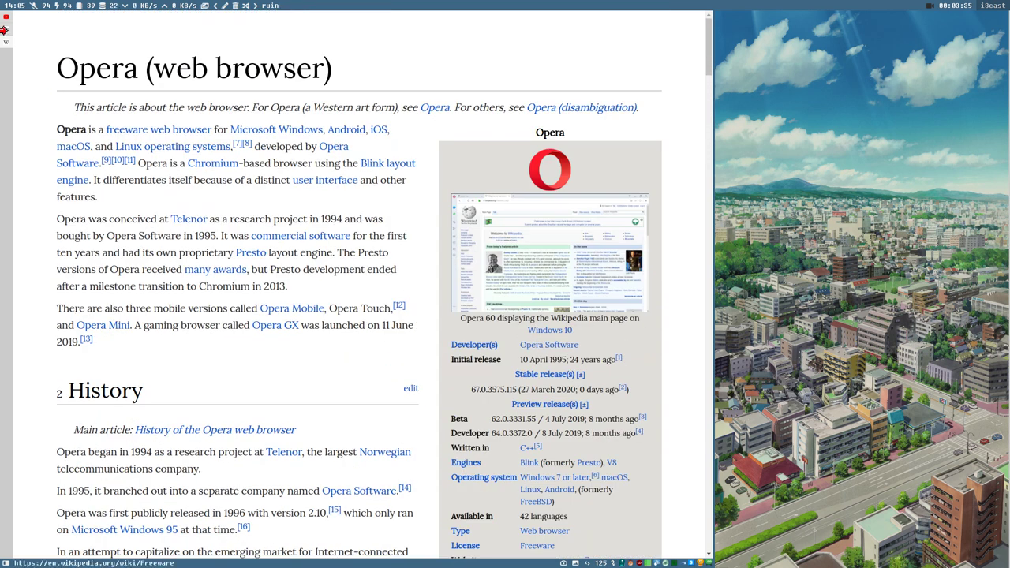
{"action": "left_click", "coordinate": [4, 29]}
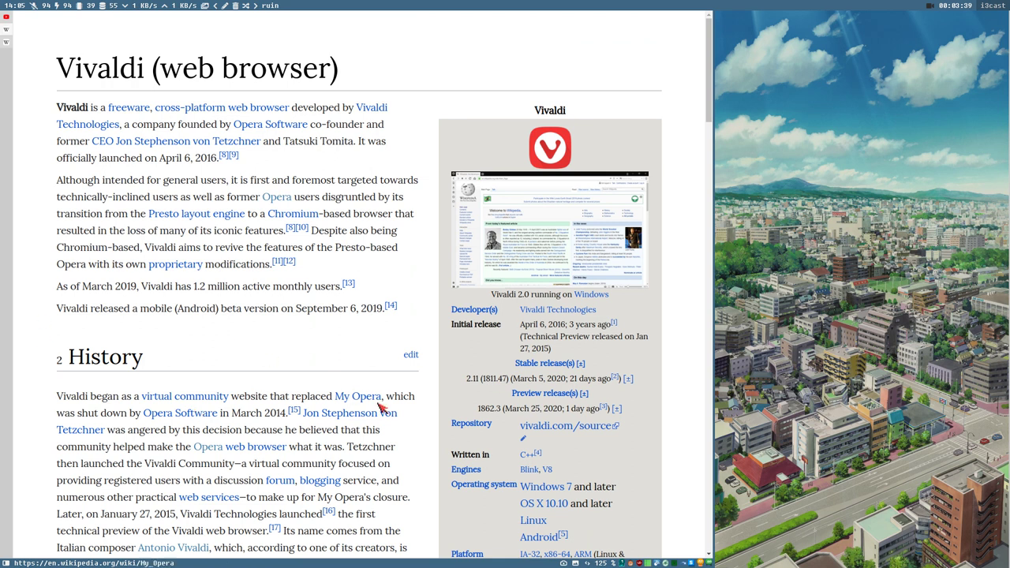
Step: Bring up the :open prompt with its search-engine and quickmark completions over the Vivaldi article
{"action": "mouse_move", "coordinate": [369, 400]}
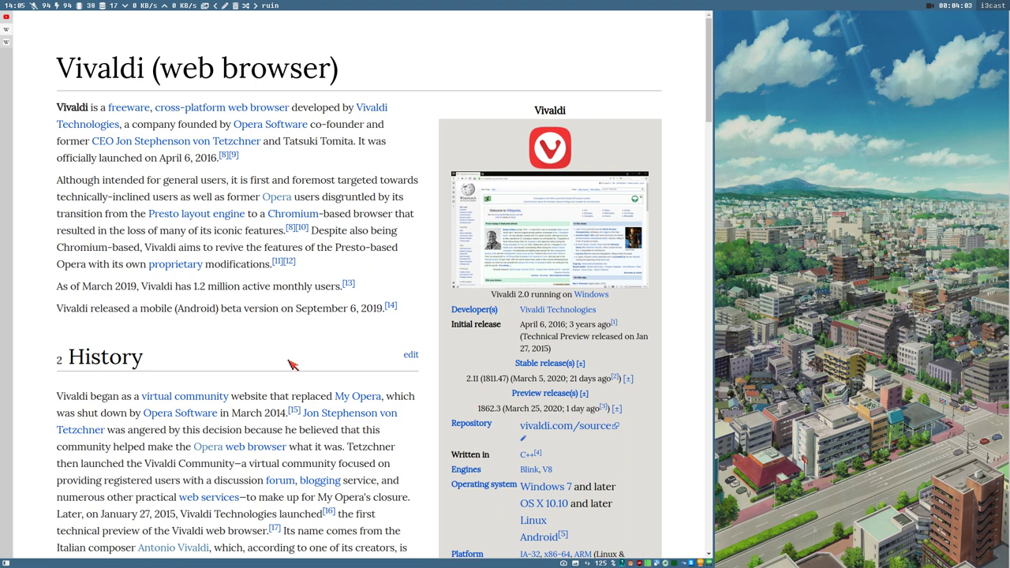
Step: Dismiss the :open prompt and follow the Presto link using the 'as' link hint
{"action": "key", "text": "o"}
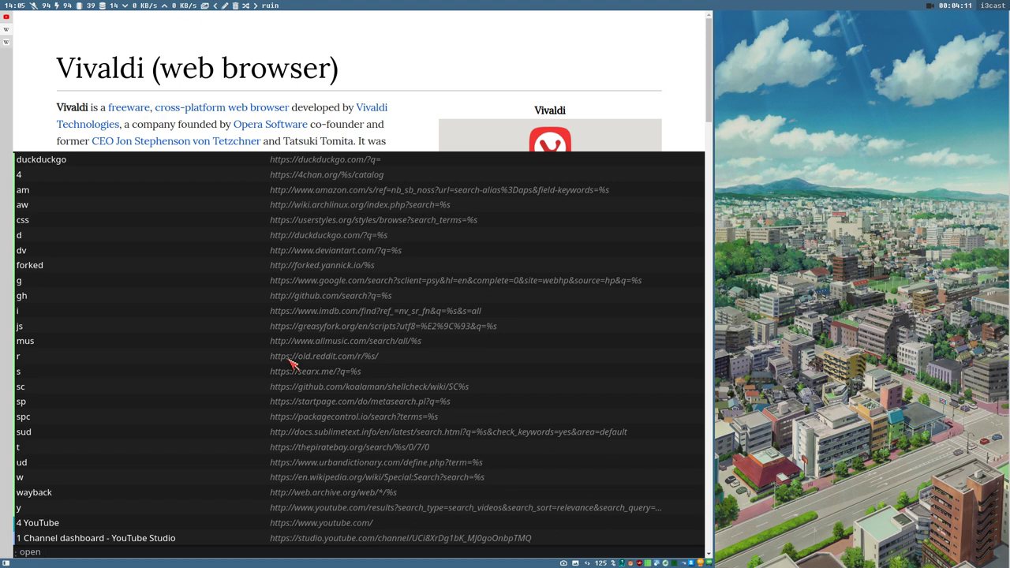
{"action": "key", "text": "Escape"}
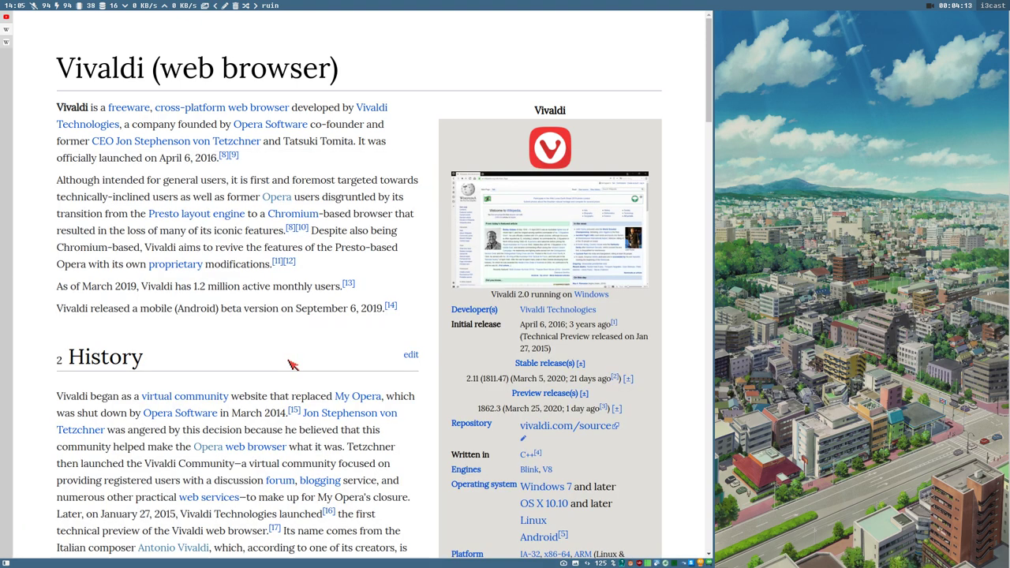
{"action": "key", "text": "f"}
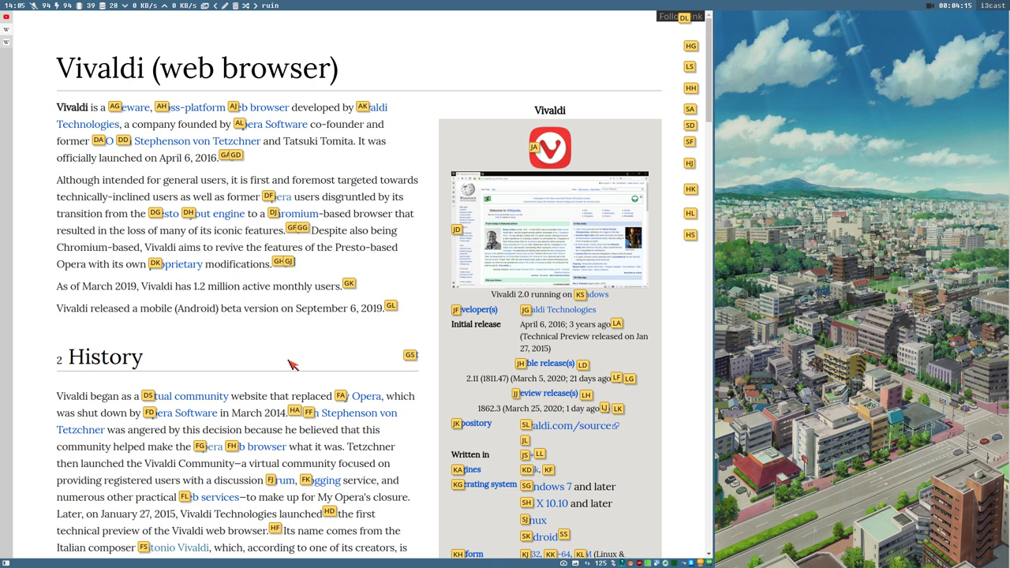
{"action": "key", "text": "a"}
{"action": "key", "text": "s"}
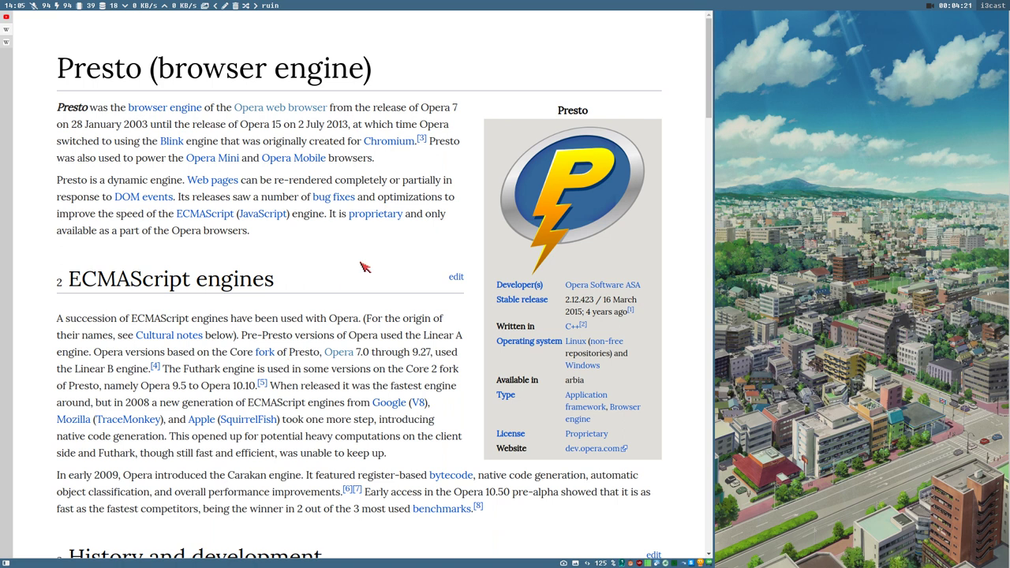
Step: Return to the Vivaldi article, then open the Extensions page in a new tab
{"action": "key", "text": "shift+h"}
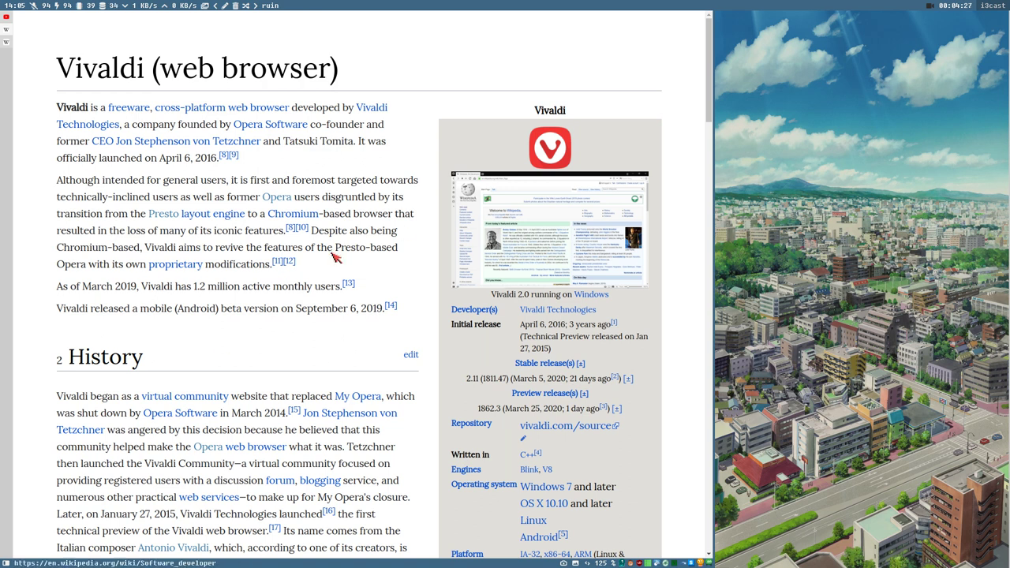
{"action": "scroll", "coordinate": [367, 285], "scroll_direction": "down", "scroll_amount": 2}
{"action": "scroll", "coordinate": [367, 285], "scroll_direction": "up", "scroll_amount": 2}
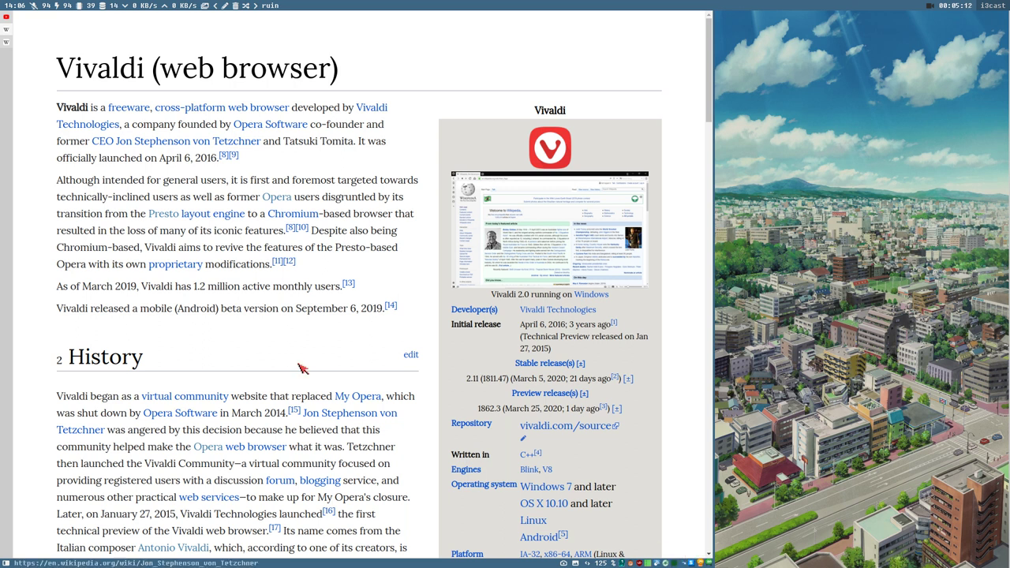
{"action": "key", "text": "ctrl+shift+e"}
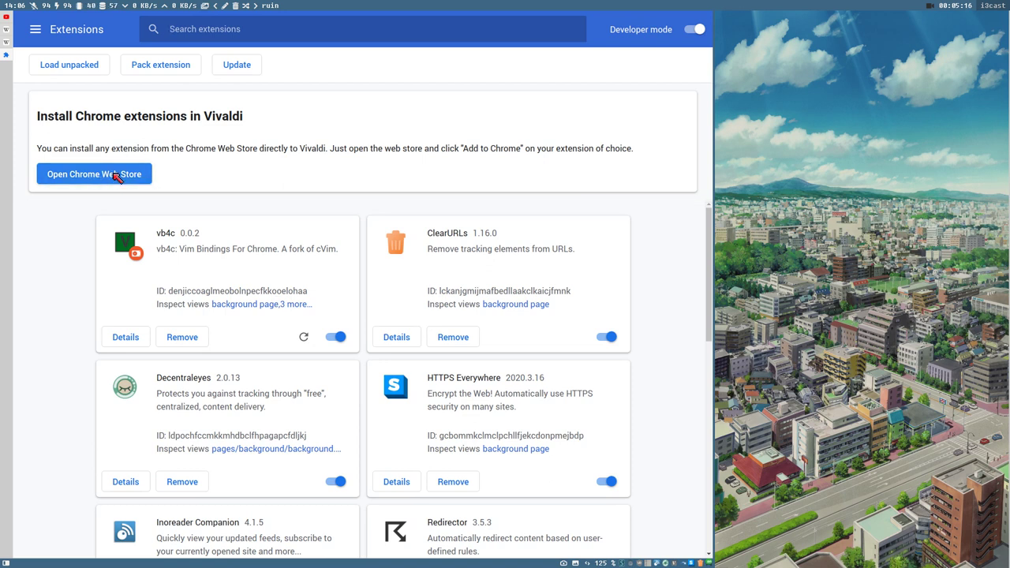
Step: Browse the Chrome Web Store's extension listings, then switch back to the Extensions tab
{"action": "left_click", "coordinate": [117, 174]}
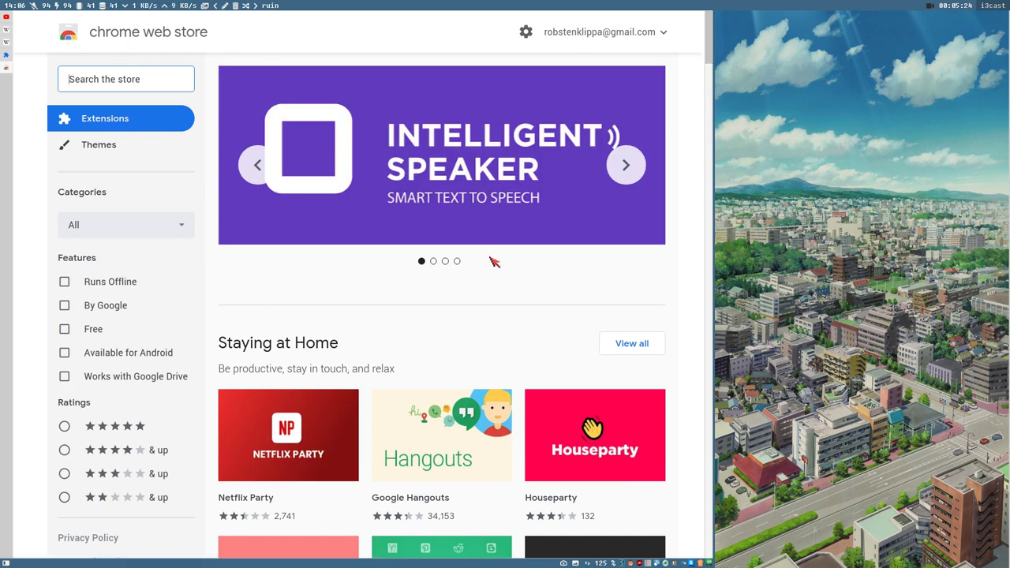
{"action": "scroll", "coordinate": [492, 264], "scroll_direction": "down", "scroll_amount": 3}
{"action": "scroll", "coordinate": [533, 292], "scroll_direction": "up", "scroll_amount": 2}
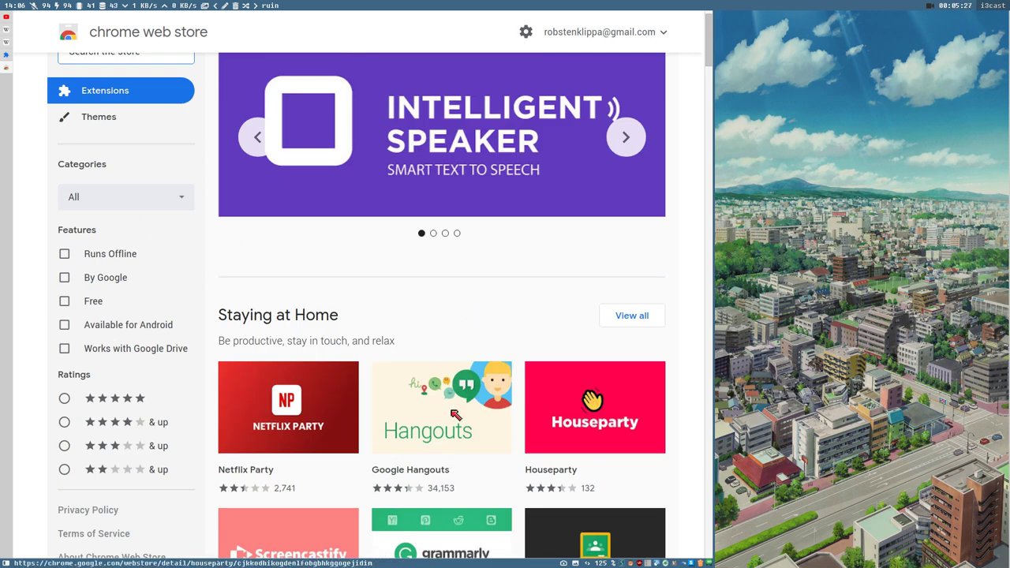
{"action": "scroll", "coordinate": [426, 451], "scroll_direction": "up", "scroll_amount": 1}
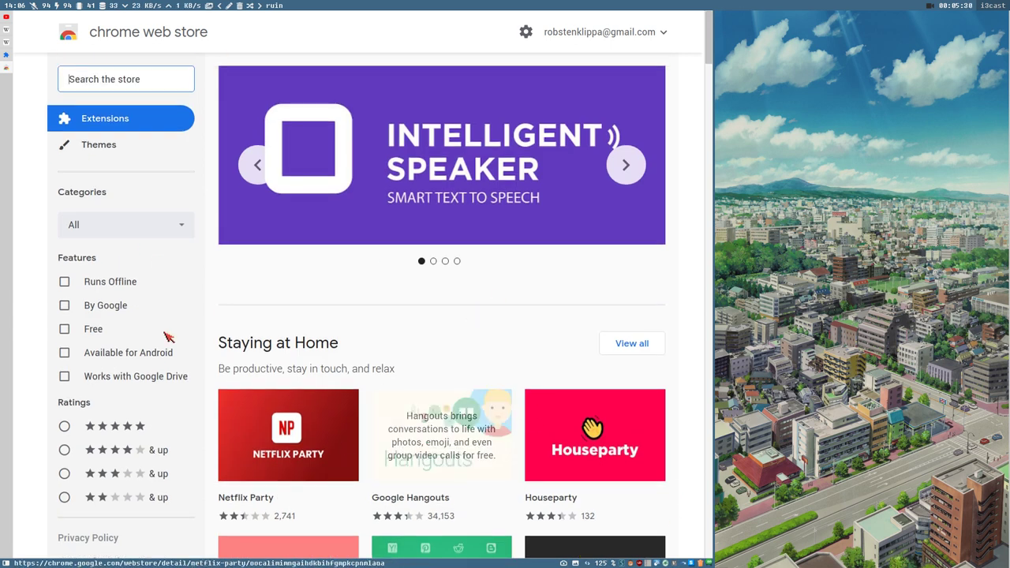
{"action": "left_click", "coordinate": [5, 63]}
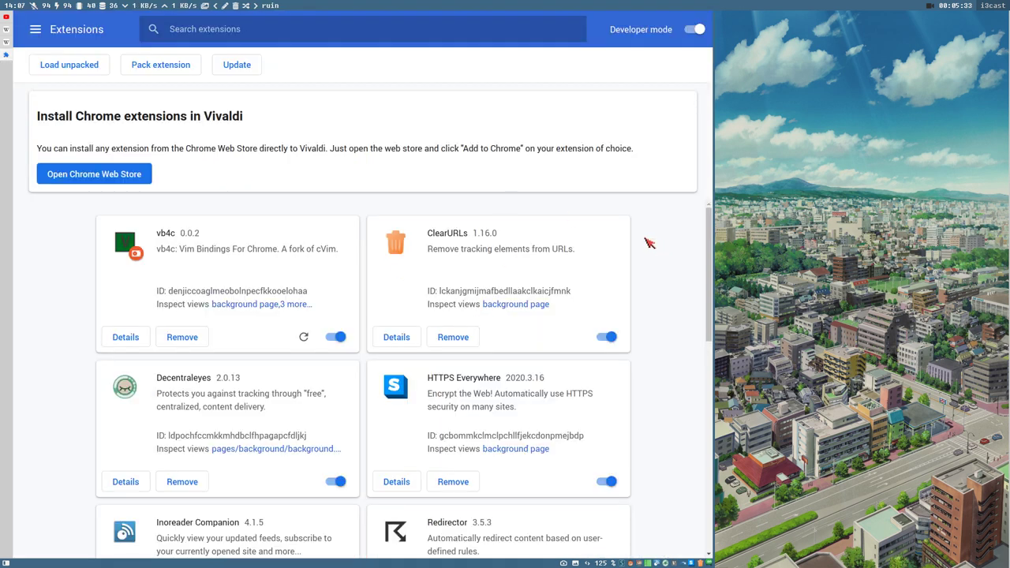
{"action": "scroll", "coordinate": [646, 243], "scroll_direction": "down", "scroll_amount": 1}
{"action": "scroll", "coordinate": [645, 239], "scroll_direction": "up", "scroll_amount": 1}
{"action": "scroll", "coordinate": [655, 284], "scroll_direction": "down", "scroll_amount": 1}
{"action": "scroll", "coordinate": [655, 284], "scroll_direction": "up", "scroll_amount": 1}
{"action": "scroll", "coordinate": [365, 417], "scroll_direction": "down", "scroll_amount": 1}
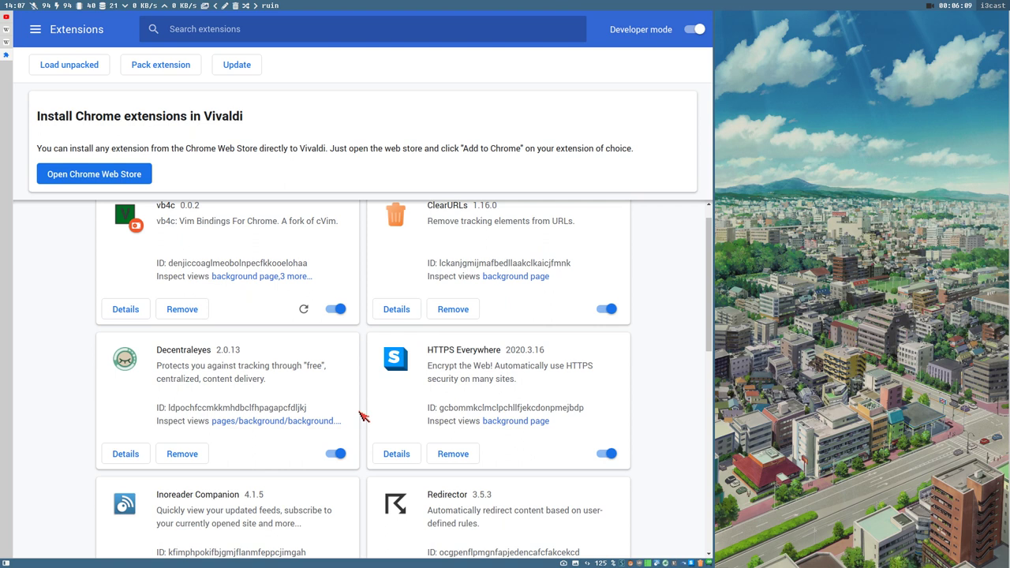
{"action": "scroll", "coordinate": [362, 416], "scroll_direction": "up", "scroll_amount": 1}
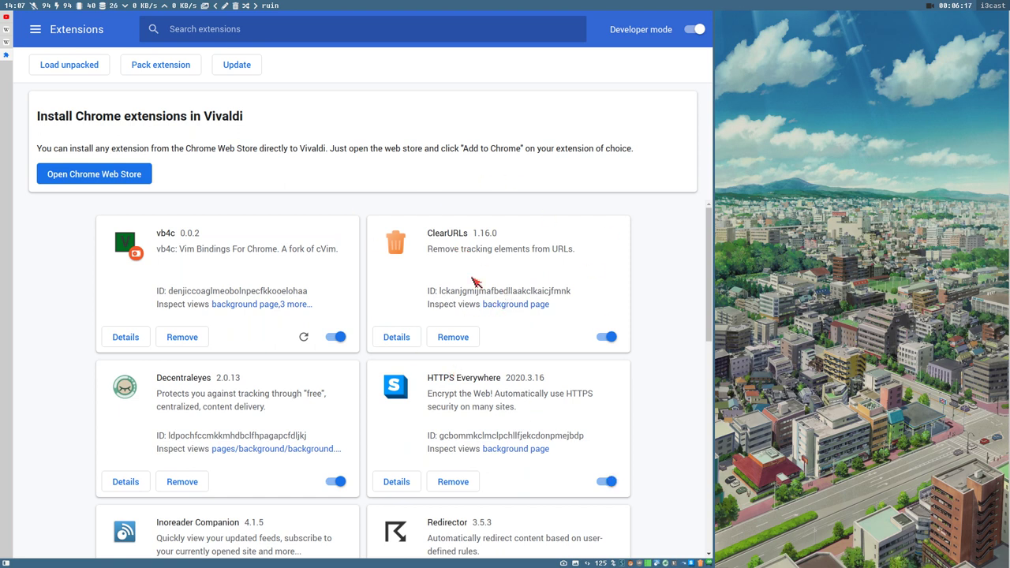
{"action": "scroll", "coordinate": [365, 390], "scroll_direction": "down", "scroll_amount": 1}
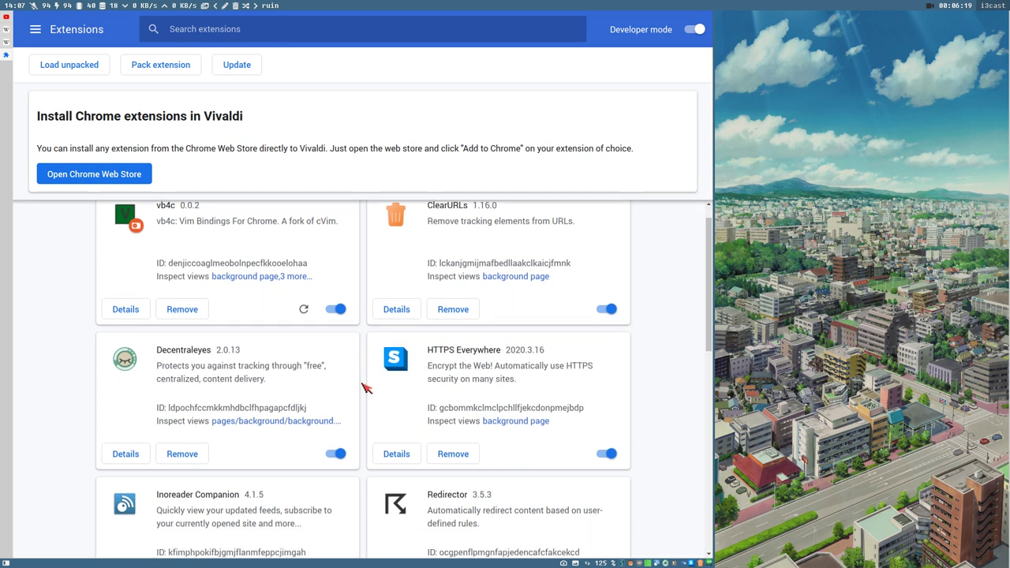
{"action": "scroll", "coordinate": [365, 386], "scroll_direction": "down", "scroll_amount": 1}
{"action": "scroll", "coordinate": [365, 384], "scroll_direction": "up", "scroll_amount": 2}
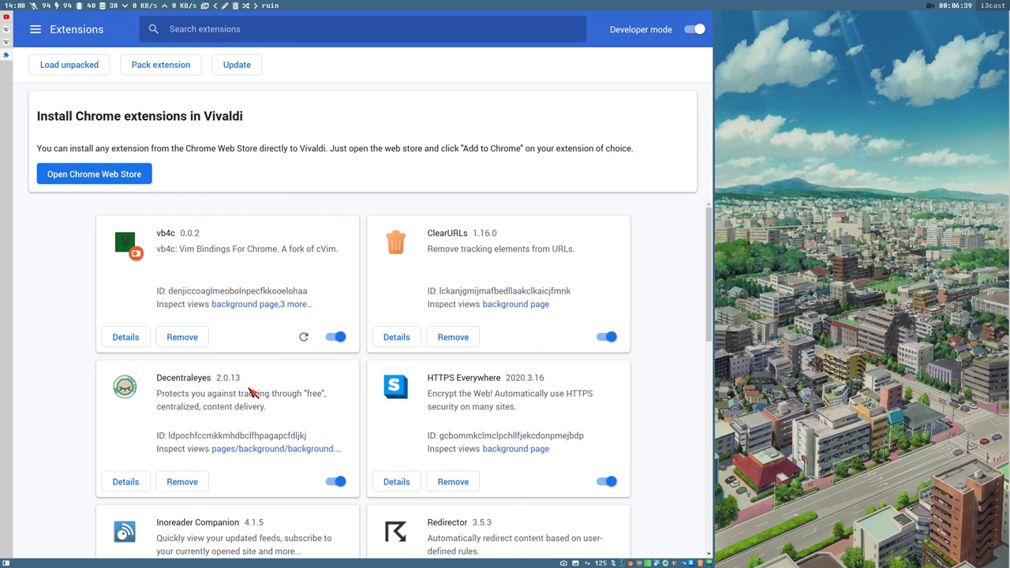
{"action": "scroll", "coordinate": [328, 440], "scroll_direction": "down", "scroll_amount": 2}
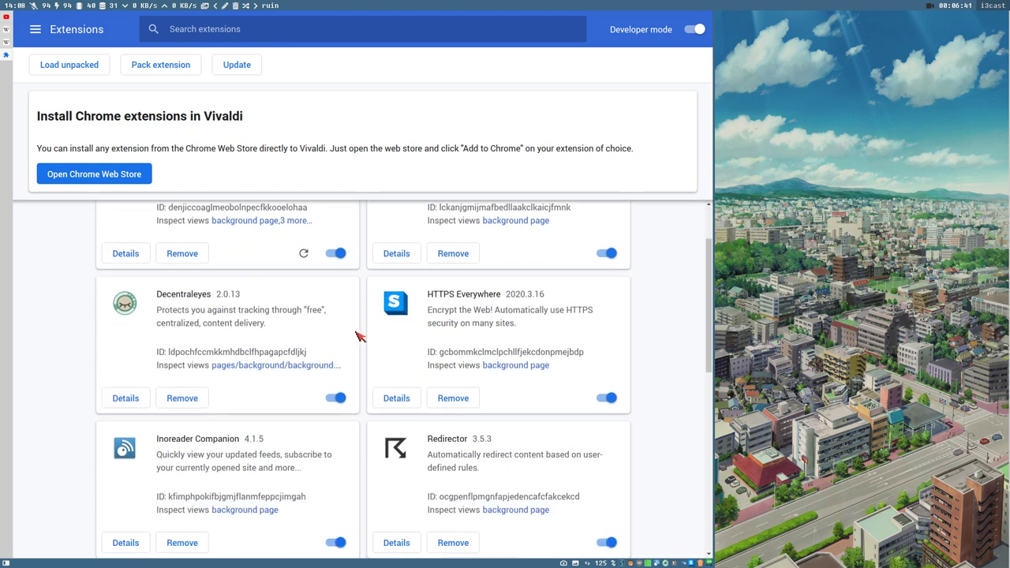
{"action": "scroll", "coordinate": [367, 343], "scroll_direction": "up", "scroll_amount": 2}
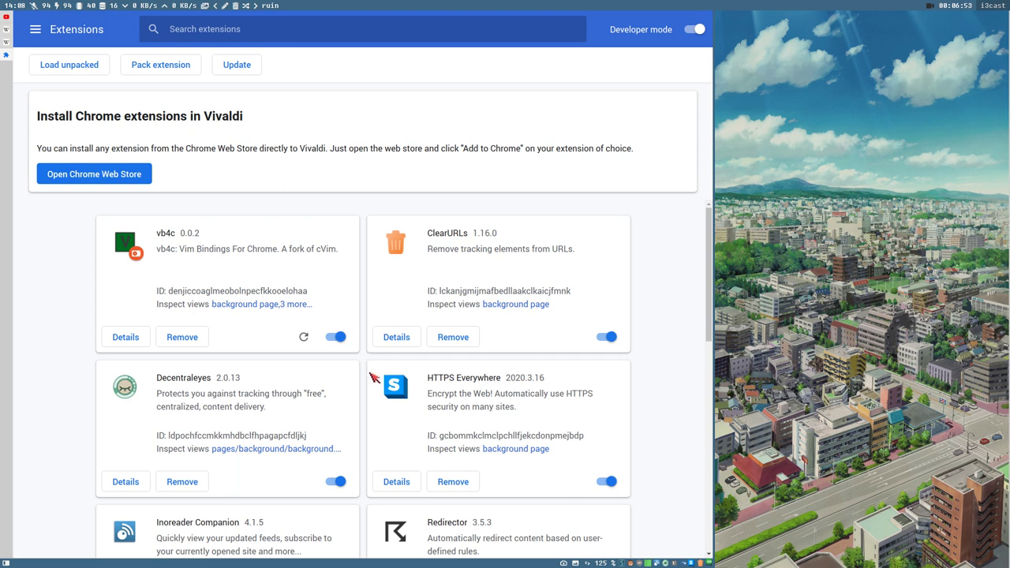
{"action": "scroll", "coordinate": [376, 371], "scroll_direction": "down", "scroll_amount": 2}
{"action": "scroll", "coordinate": [373, 368], "scroll_direction": "down", "scroll_amount": 1}
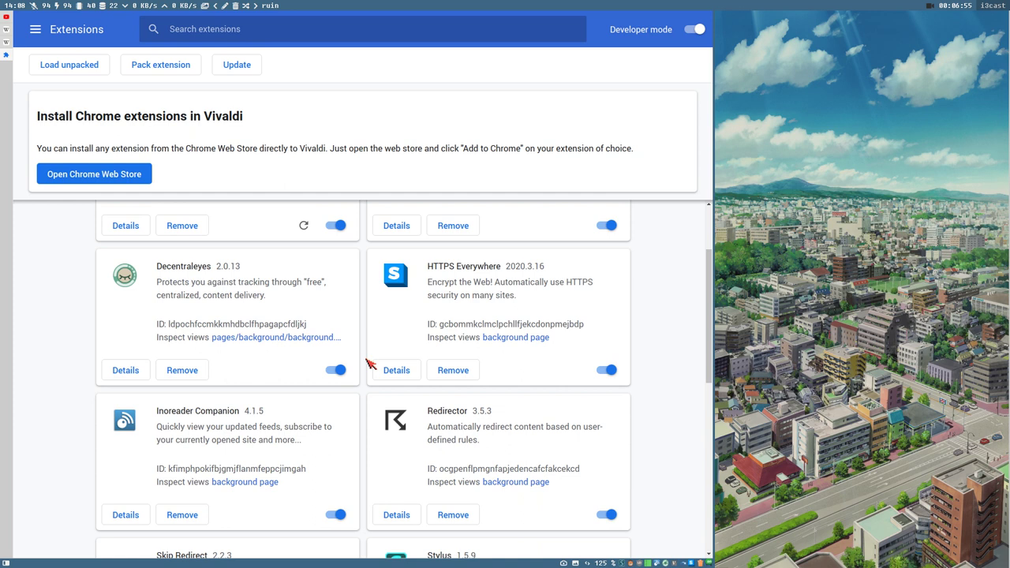
{"action": "scroll", "coordinate": [368, 362], "scroll_direction": "up", "scroll_amount": 2}
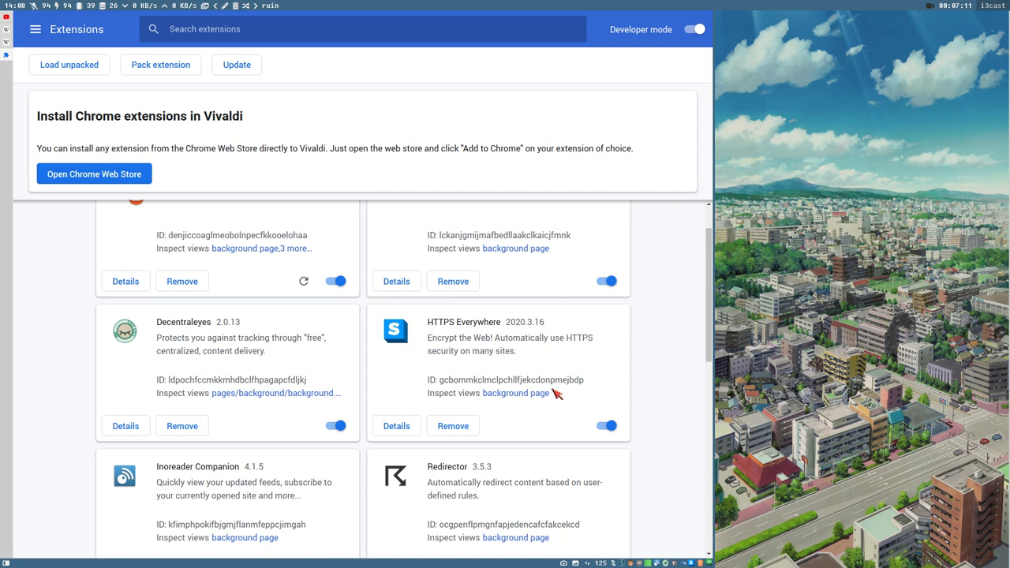
{"action": "scroll", "coordinate": [526, 316], "scroll_direction": "down", "scroll_amount": 1}
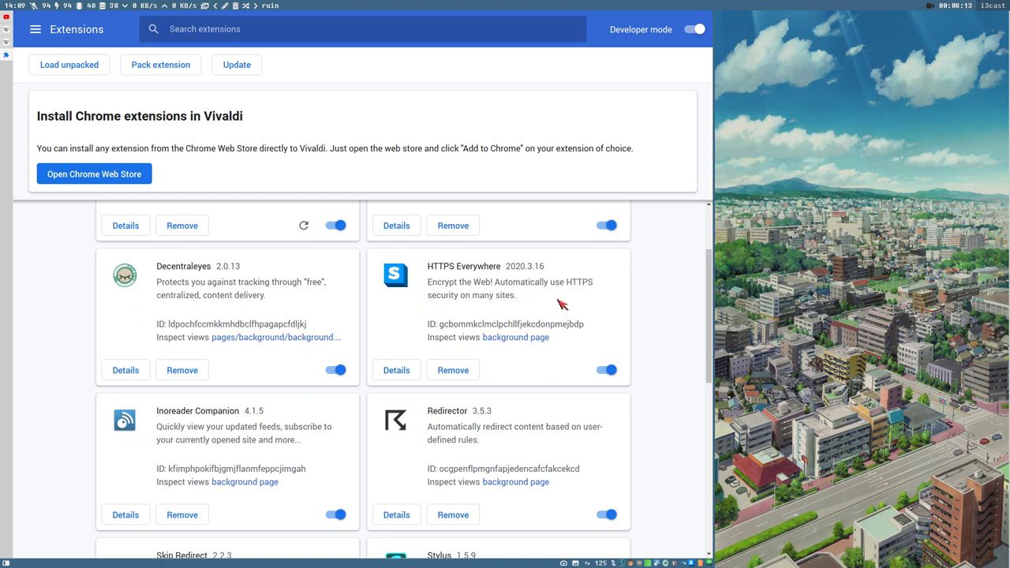
Step: Scroll to the Redirector 3.5.3 card and double-click 'Automatically' in its description
{"action": "scroll", "coordinate": [478, 370], "scroll_direction": "down", "scroll_amount": 1}
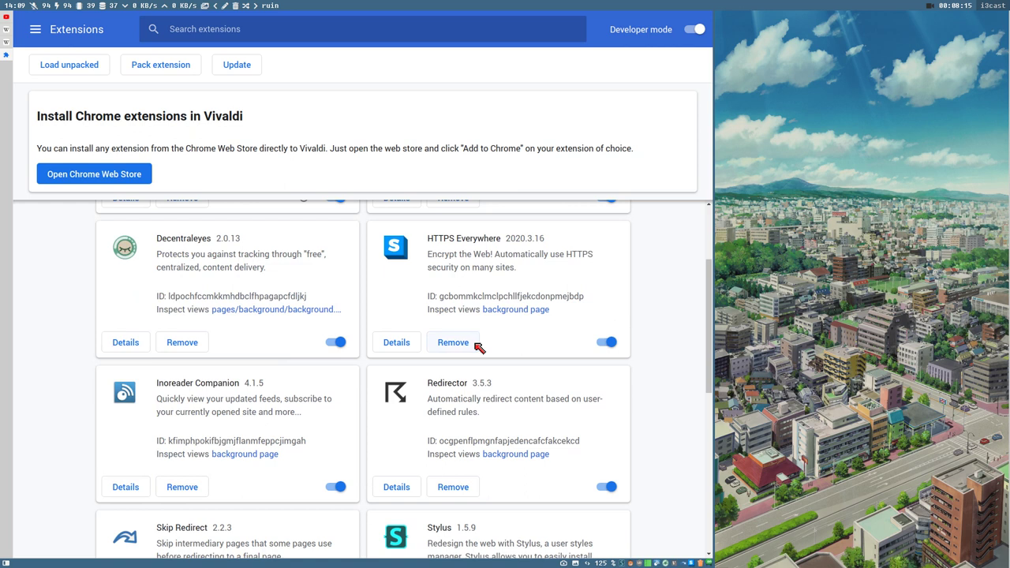
{"action": "scroll", "coordinate": [478, 344], "scroll_direction": "up", "scroll_amount": 1}
{"action": "scroll", "coordinate": [503, 374], "scroll_direction": "down", "scroll_amount": 1}
{"action": "scroll", "coordinate": [243, 386], "scroll_direction": "down", "scroll_amount": 4}
{"action": "scroll", "coordinate": [338, 330], "scroll_direction": "up", "scroll_amount": 1}
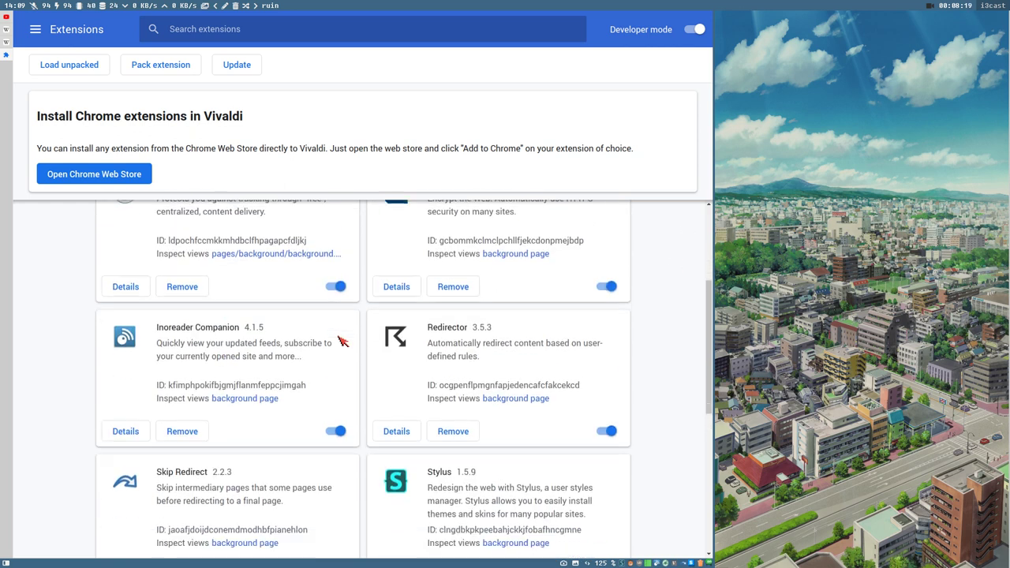
{"action": "scroll", "coordinate": [338, 334], "scroll_direction": "down", "scroll_amount": 2}
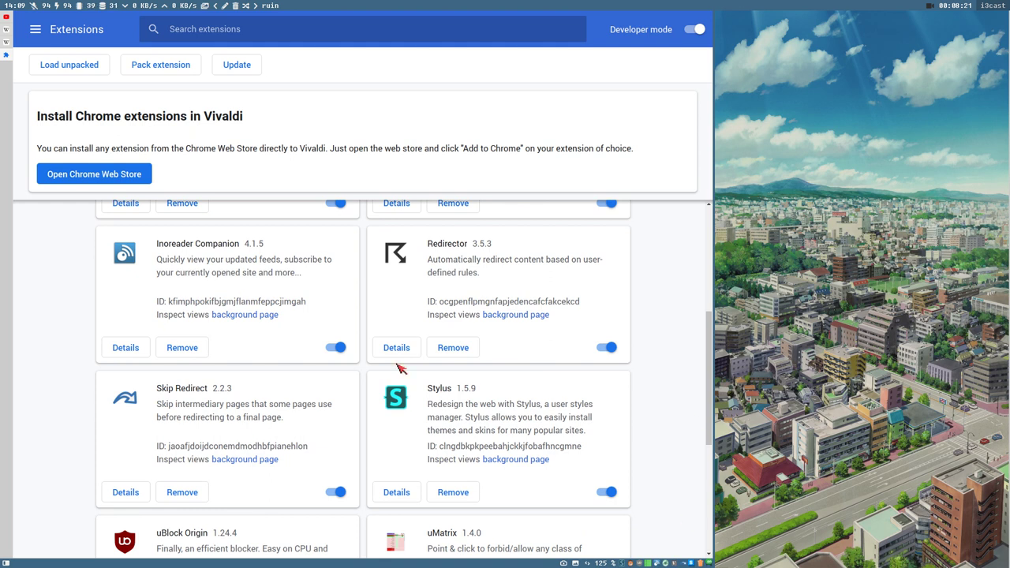
{"action": "scroll", "coordinate": [379, 367], "scroll_direction": "up", "scroll_amount": 3}
{"action": "scroll", "coordinate": [303, 412], "scroll_direction": "up", "scroll_amount": 1}
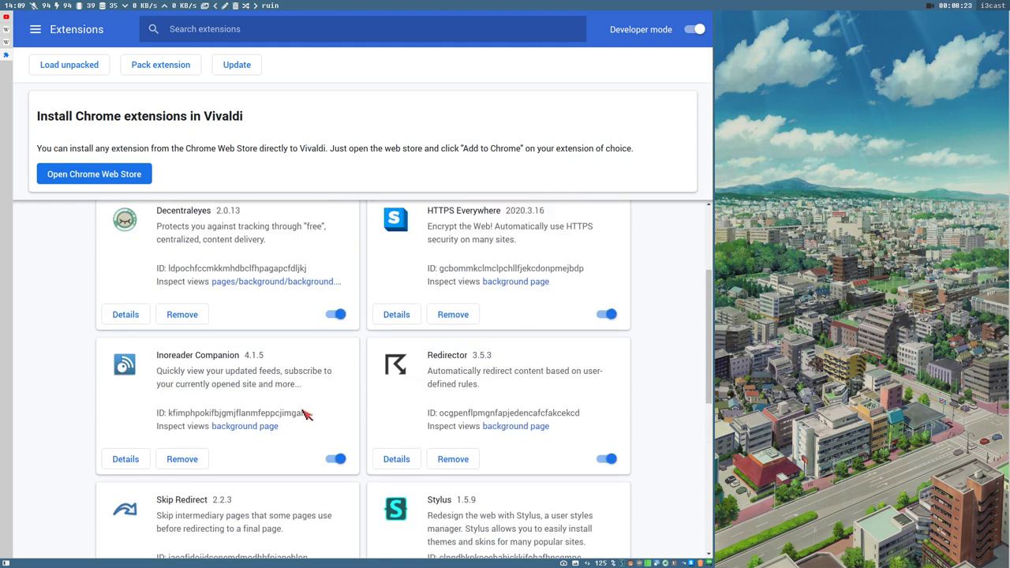
{"action": "scroll", "coordinate": [305, 412], "scroll_direction": "down", "scroll_amount": 4}
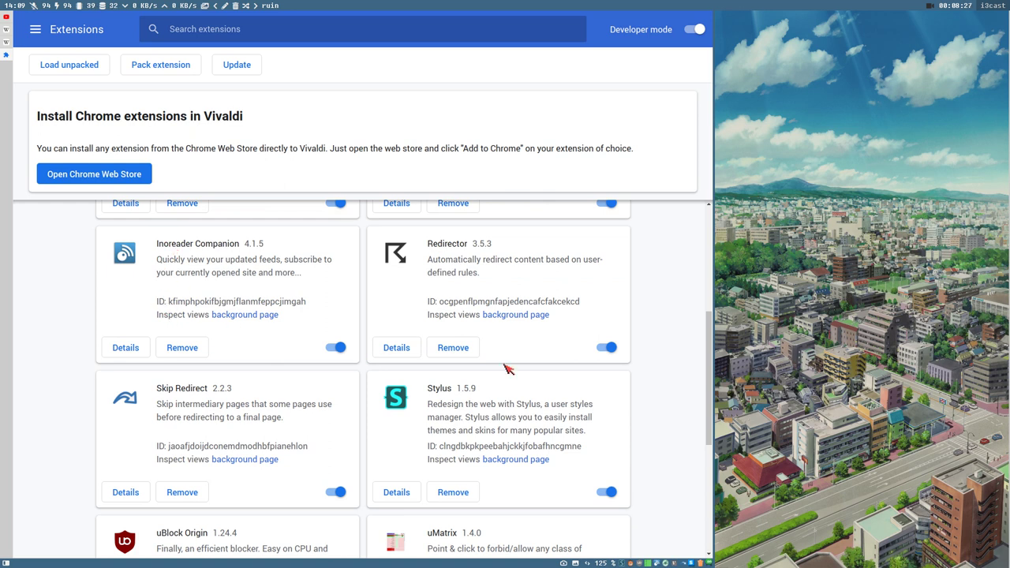
{"action": "double_click", "coordinate": [429, 262]}
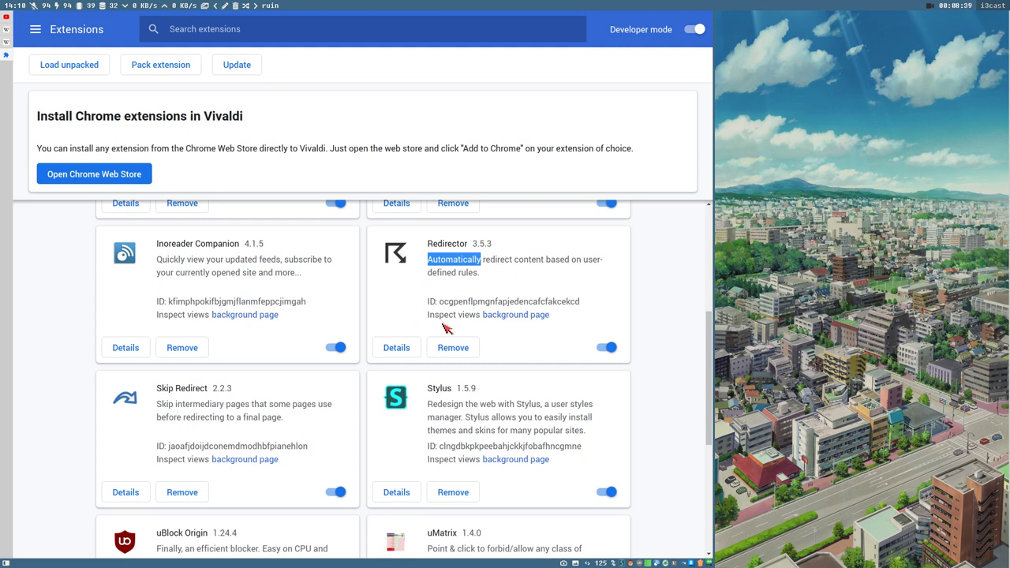
Step: Open Redirector's details, then its extension options, and go to Edit Redirects
{"action": "left_click", "coordinate": [397, 348]}
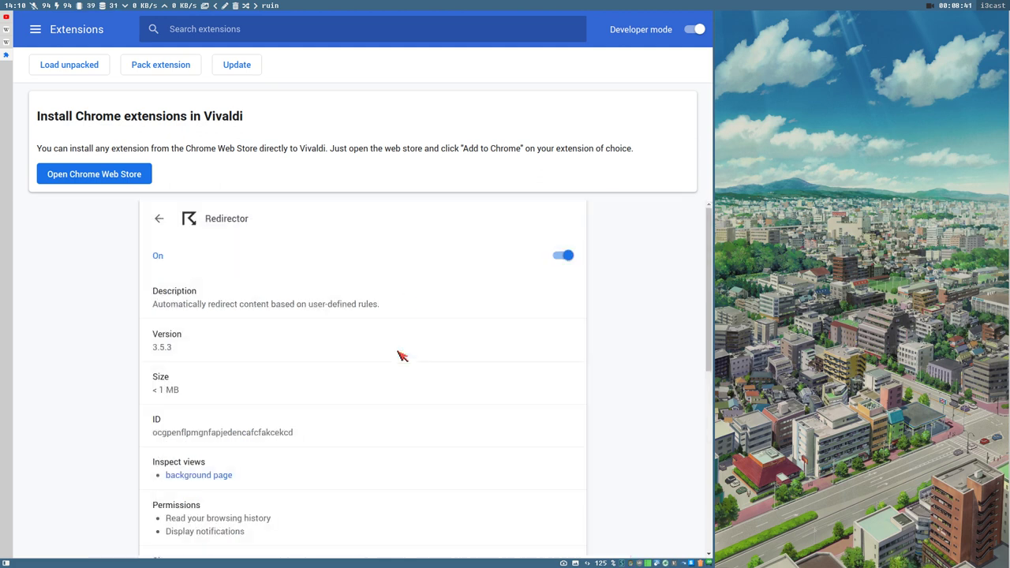
{"action": "scroll", "coordinate": [345, 345], "scroll_direction": "down", "scroll_amount": 5}
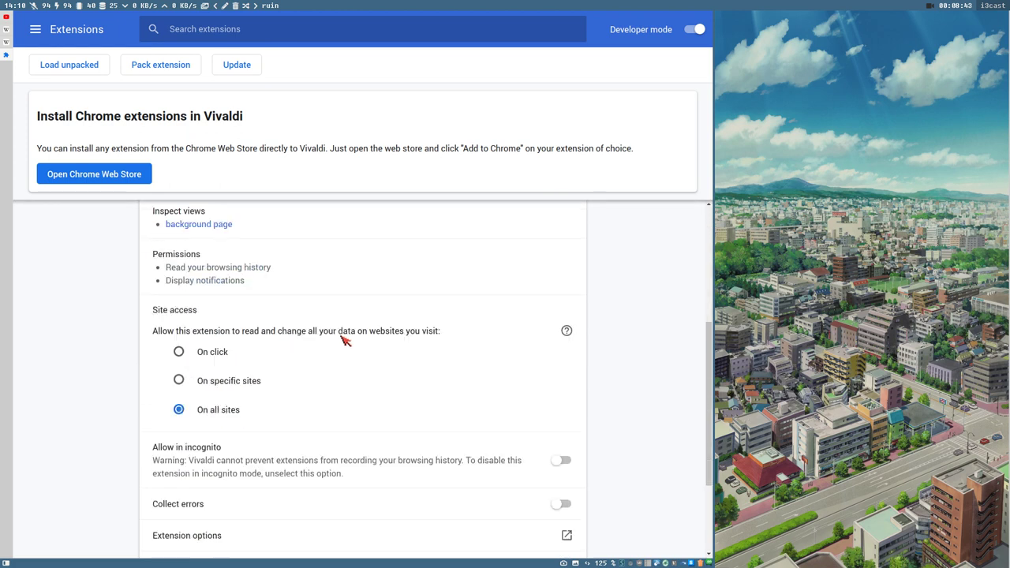
{"action": "left_click", "coordinate": [430, 456]}
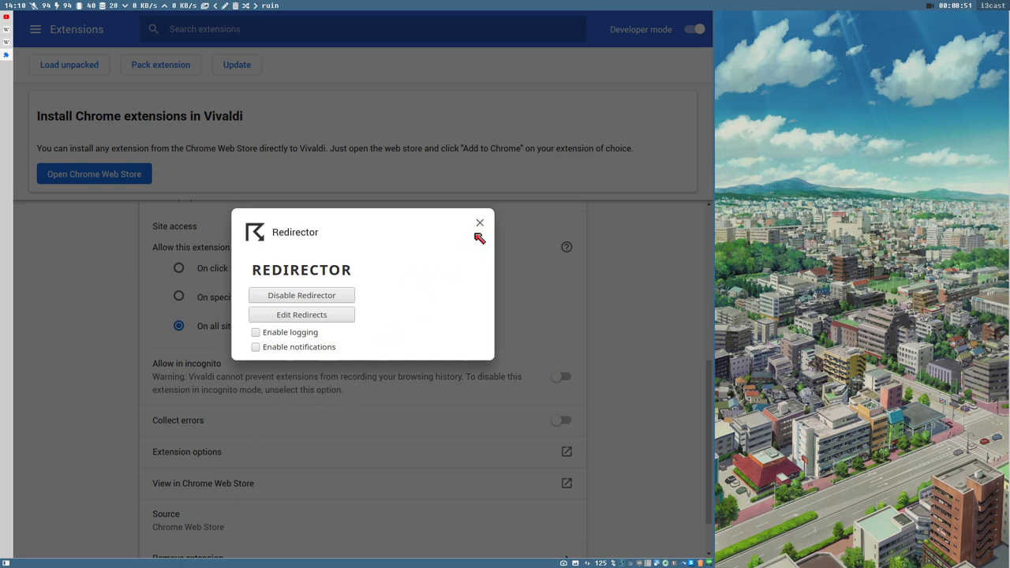
{"action": "left_click", "coordinate": [334, 318]}
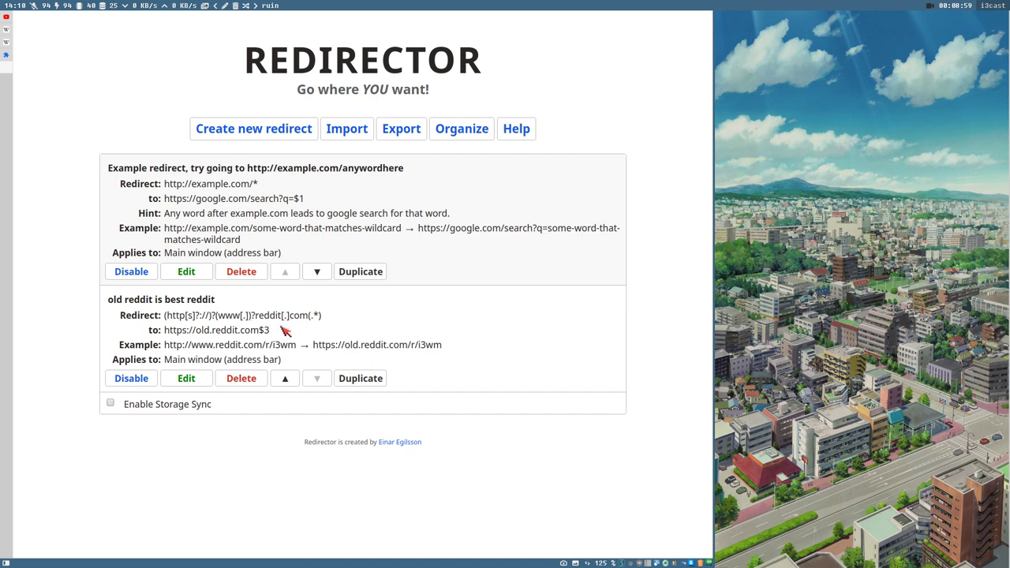
{"action": "left_click_drag", "start_coordinate": [254, 316], "coordinate": [316, 318]}
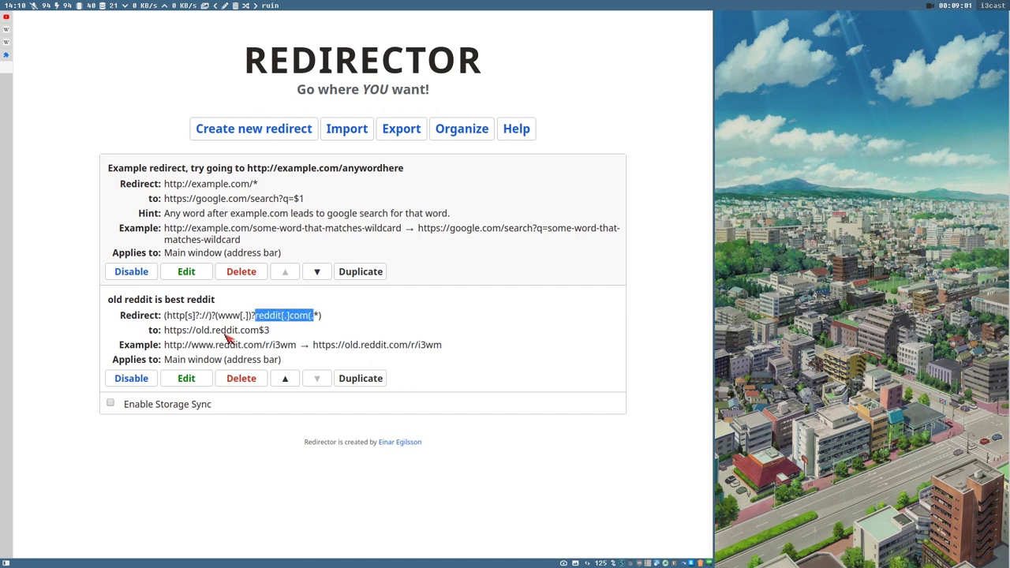
{"action": "left_click_drag", "start_coordinate": [201, 331], "coordinate": [265, 331]}
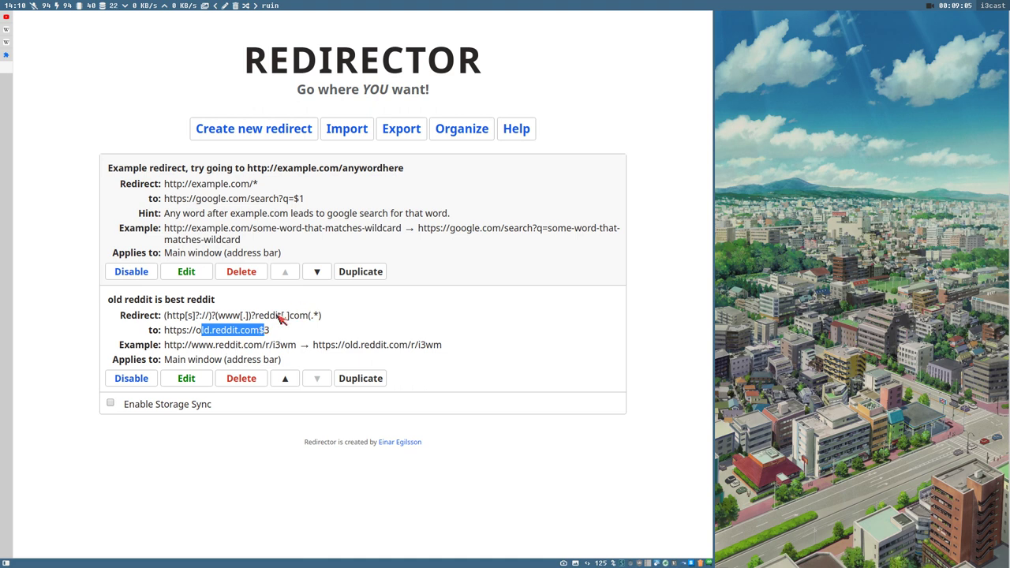
{"action": "left_click_drag", "start_coordinate": [293, 315], "coordinate": [330, 320]}
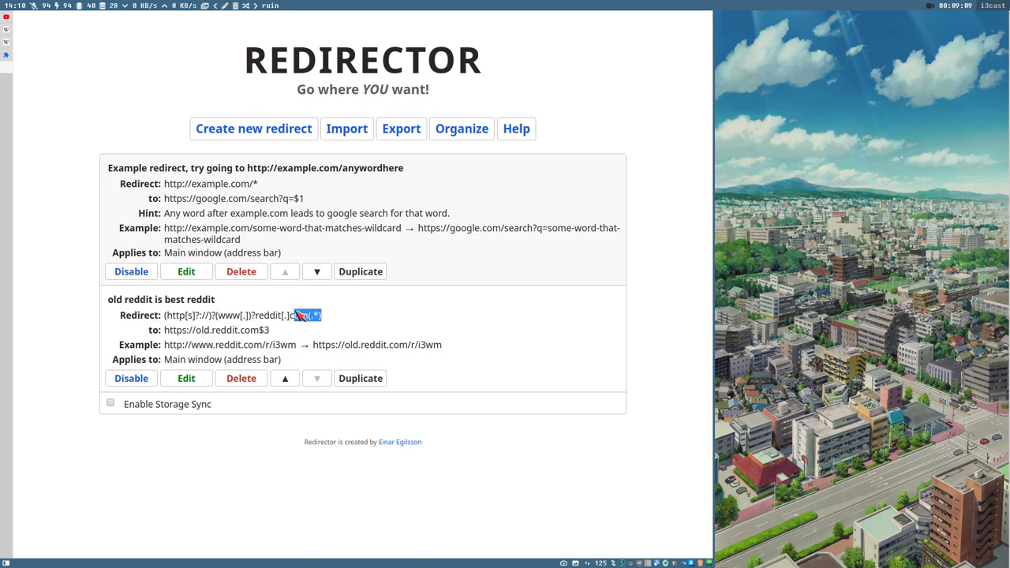
{"action": "left_click", "coordinate": [312, 321]}
{"action": "left_click_drag", "start_coordinate": [170, 349], "coordinate": [440, 347]}
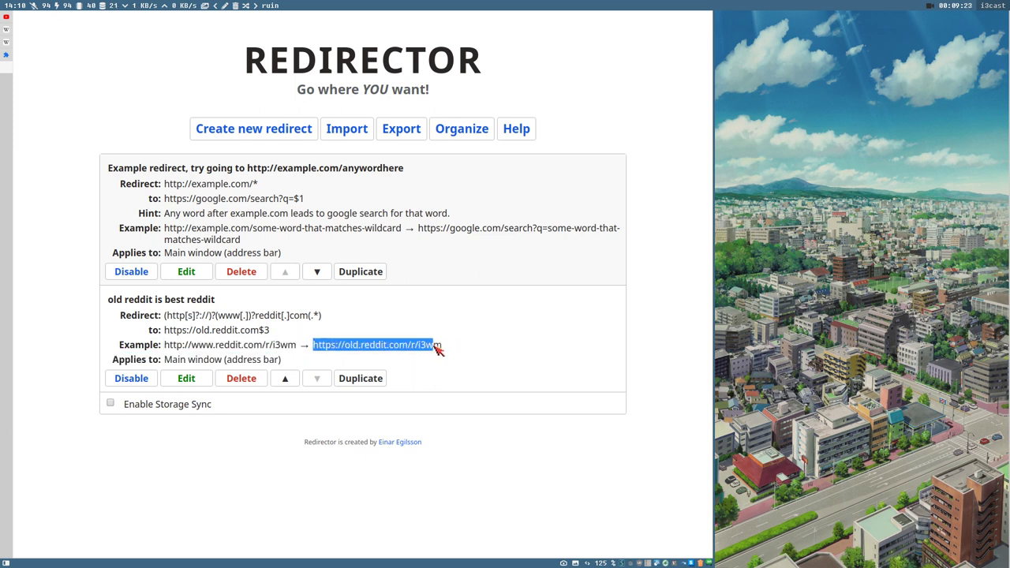
Step: Open and close the Violentmonkey popup, return to the Extensions tab, and close Redirector's options dialog
{"action": "left_click", "coordinate": [634, 563]}
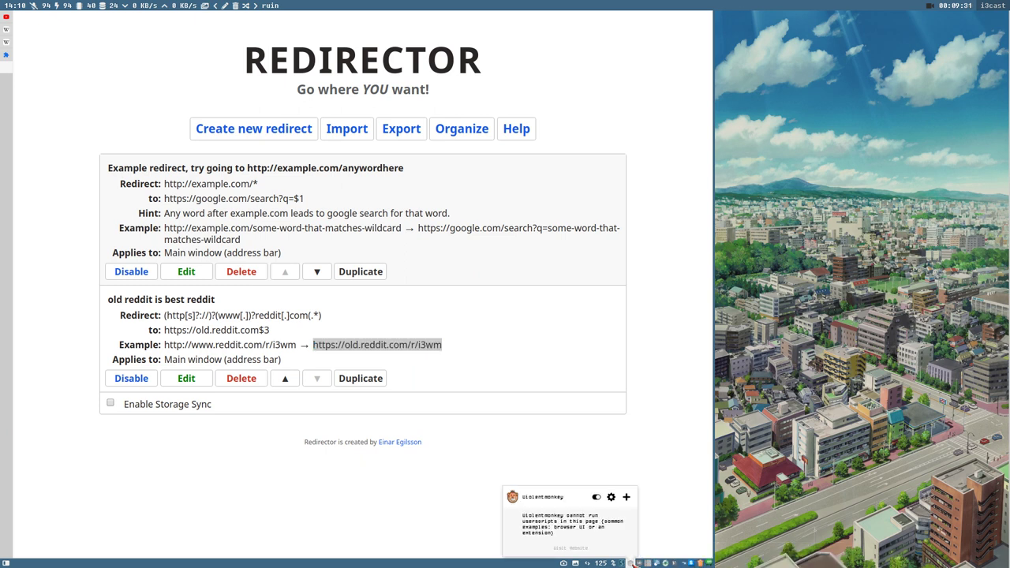
{"action": "left_click", "coordinate": [119, 137]}
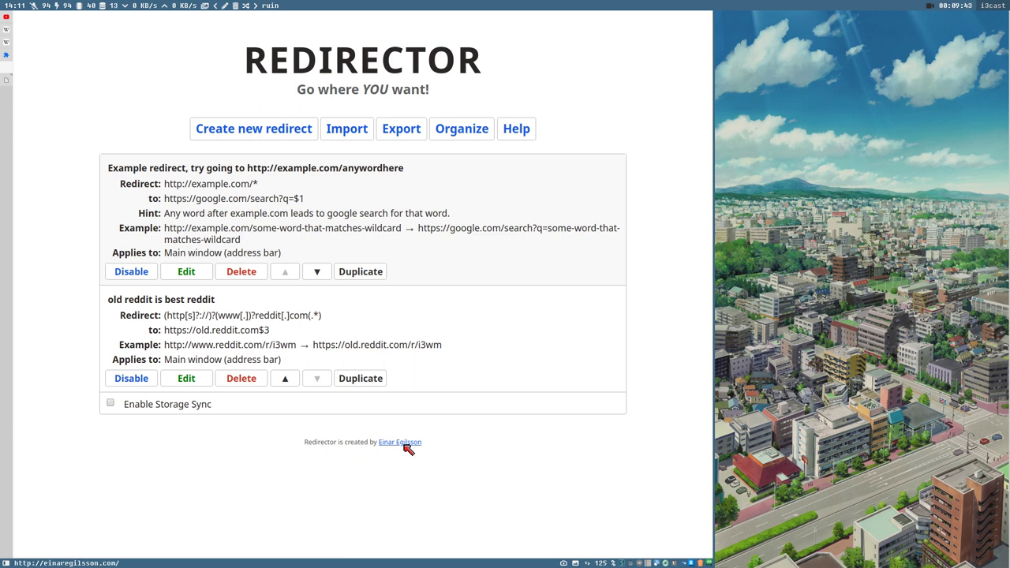
{"action": "left_click", "coordinate": [7, 80]}
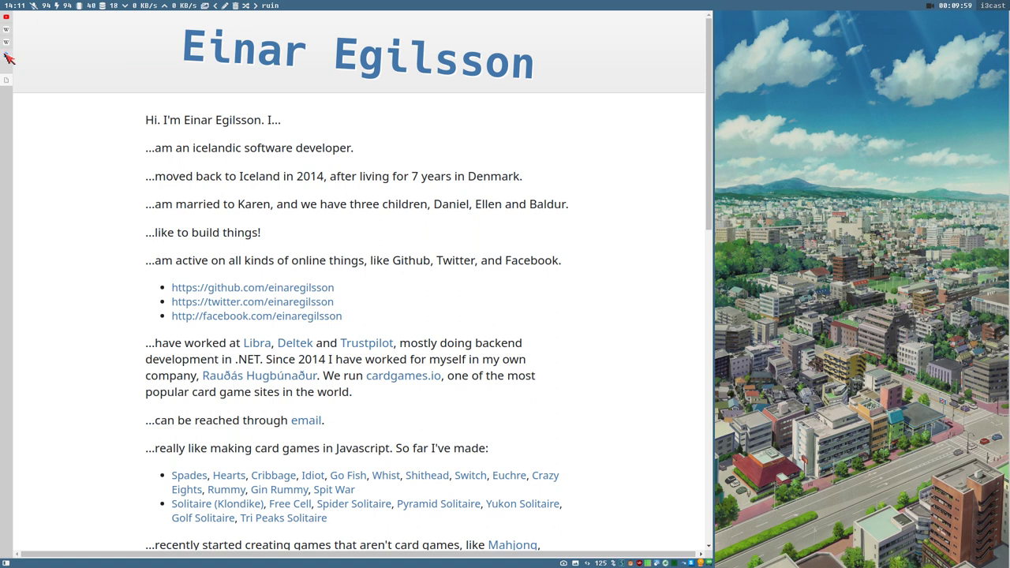
{"action": "left_click", "coordinate": [8, 57]}
{"action": "left_click", "coordinate": [483, 223]}
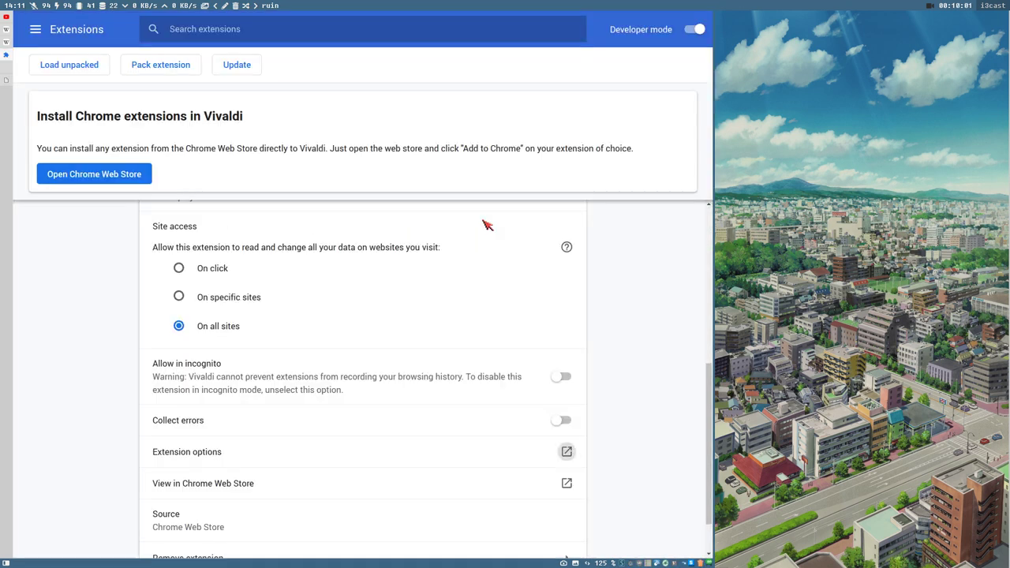
{"action": "key", "text": "alt+Left"}
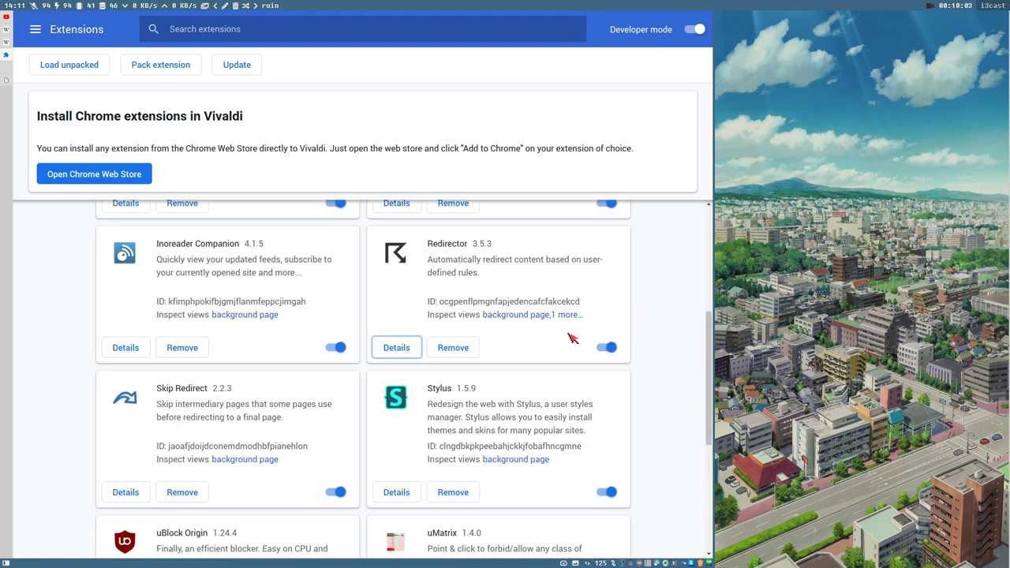
{"action": "scroll", "coordinate": [572, 338], "scroll_direction": "down", "scroll_amount": 1}
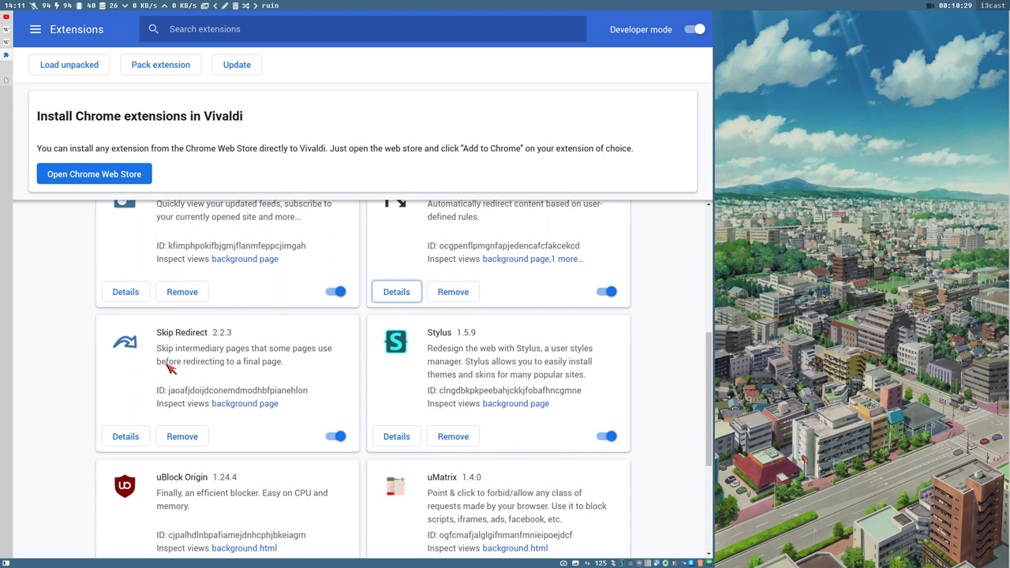
{"action": "left_click_drag", "start_coordinate": [157, 350], "coordinate": [286, 363]}
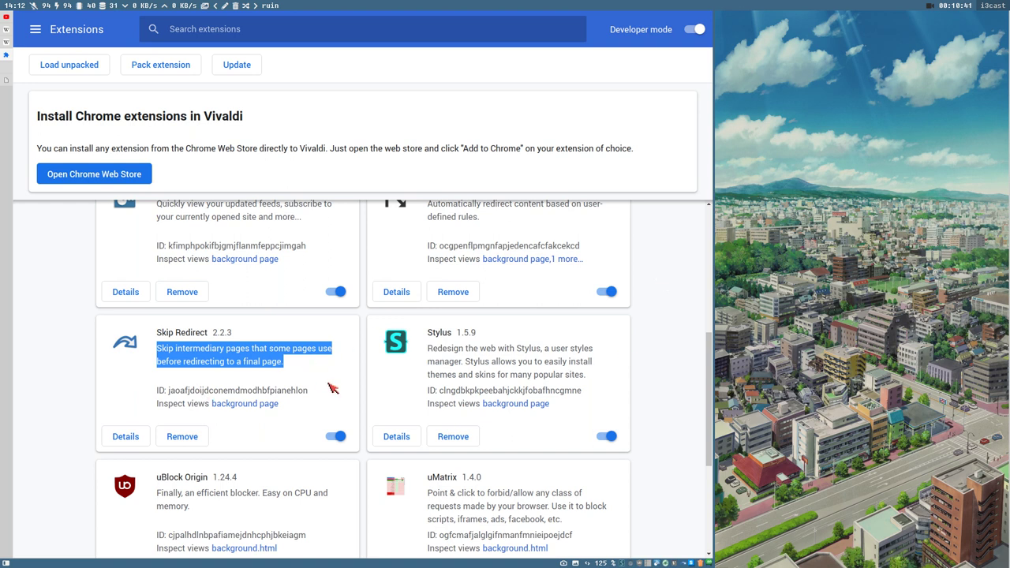
{"action": "double_click", "coordinate": [445, 348]}
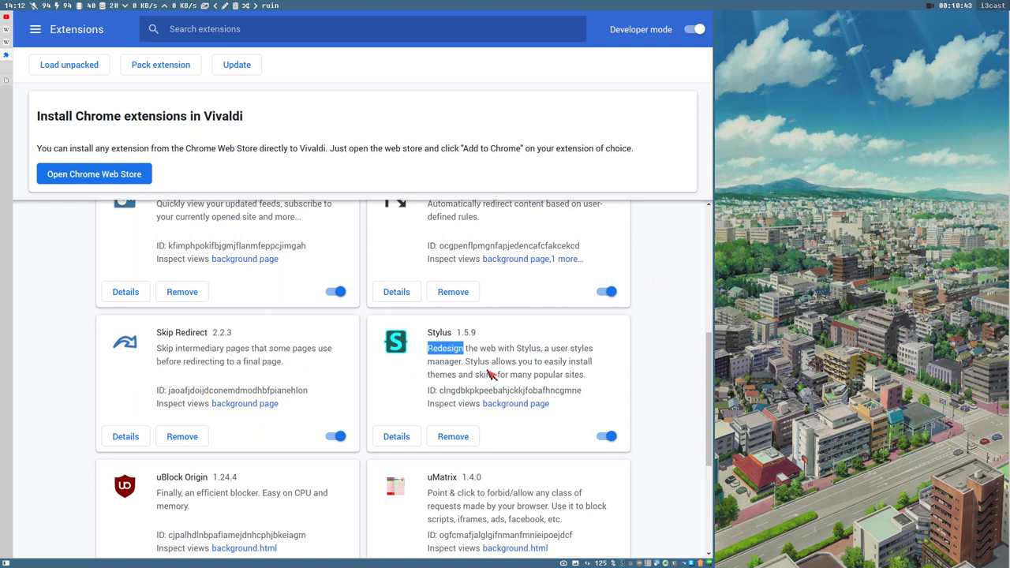
{"action": "scroll", "coordinate": [461, 376], "scroll_direction": "down", "scroll_amount": 1}
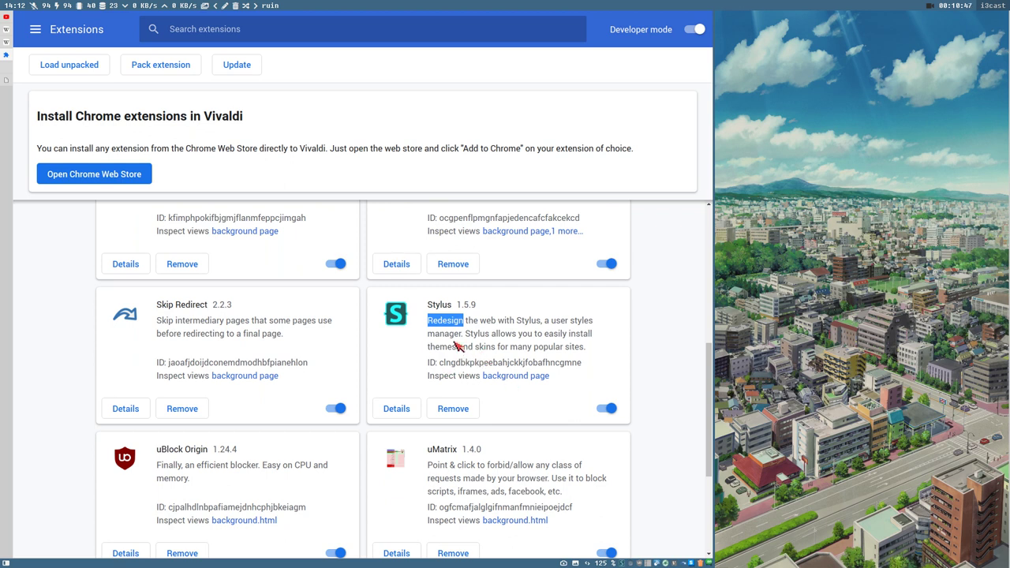
{"action": "scroll", "coordinate": [456, 345], "scroll_direction": "down", "scroll_amount": 2}
{"action": "double_click", "coordinate": [503, 278]}
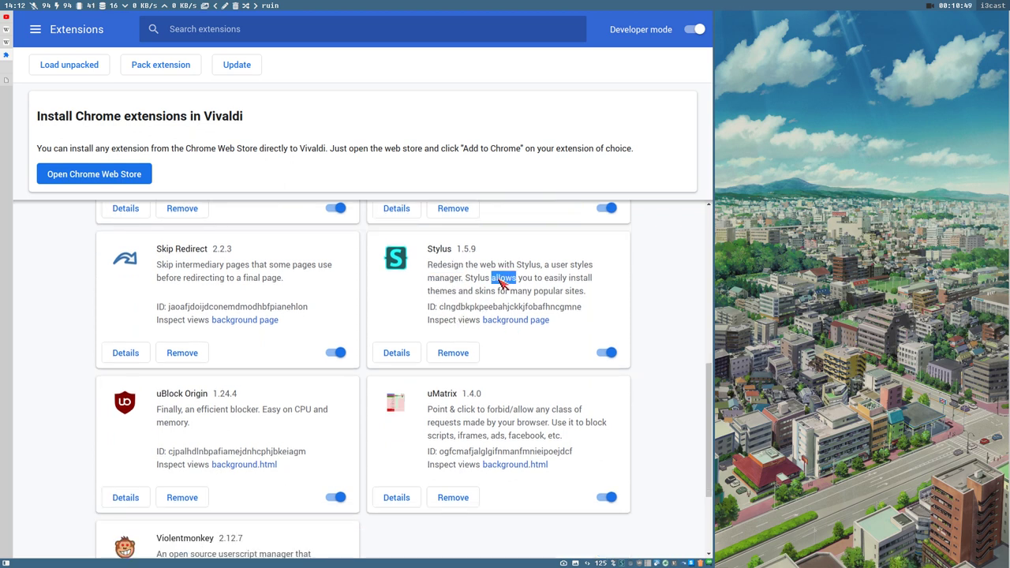
{"action": "double_click", "coordinate": [437, 267]}
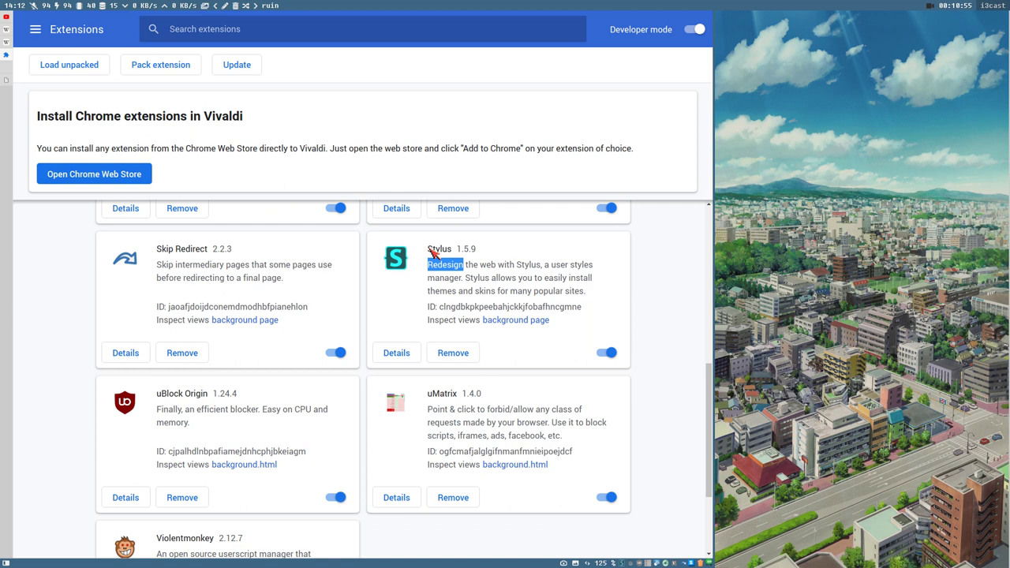
{"action": "double_click", "coordinate": [433, 250]}
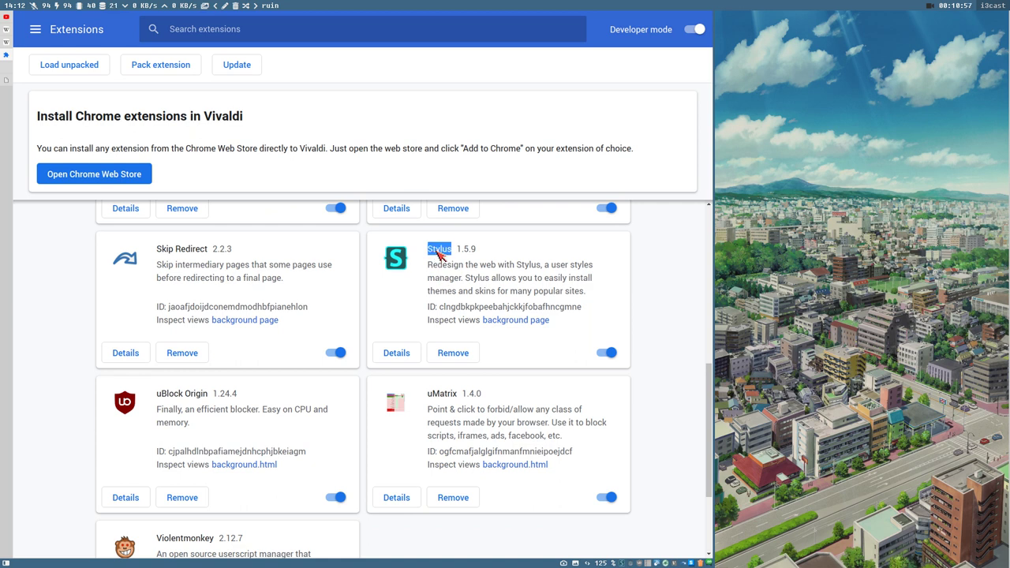
{"action": "scroll", "coordinate": [434, 315], "scroll_direction": "up", "scroll_amount": 5}
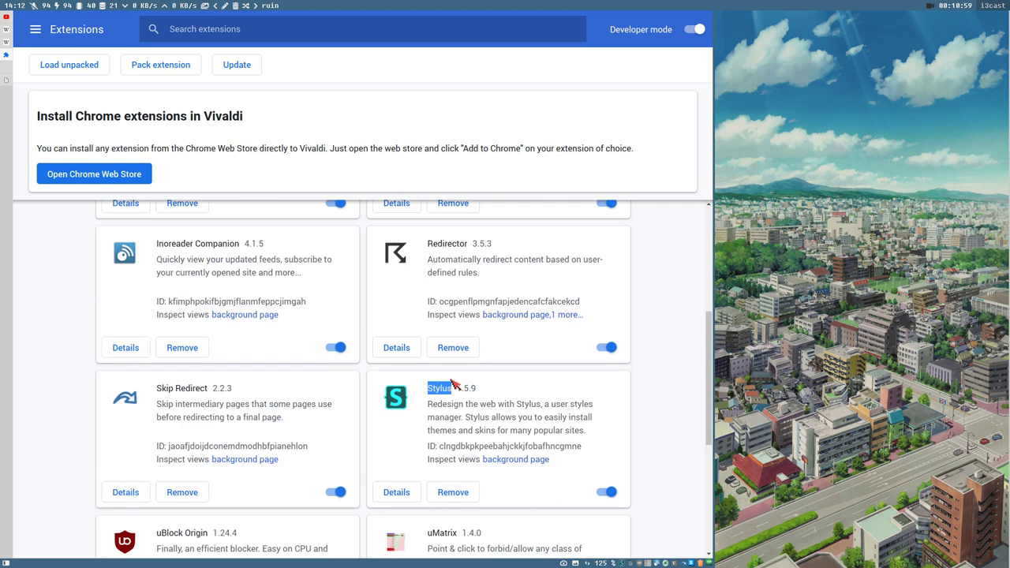
{"action": "scroll", "coordinate": [379, 426], "scroll_direction": "up", "scroll_amount": 1}
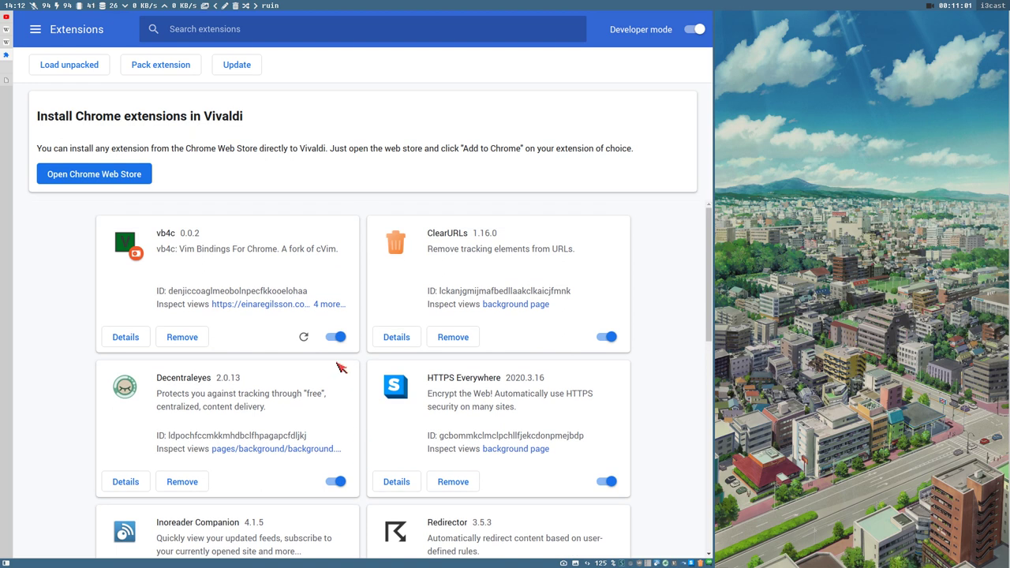
{"action": "scroll", "coordinate": [402, 408], "scroll_direction": "down", "scroll_amount": 2}
{"action": "scroll", "coordinate": [402, 409], "scroll_direction": "down", "scroll_amount": 3}
{"action": "scroll", "coordinate": [395, 418], "scroll_direction": "up", "scroll_amount": 2}
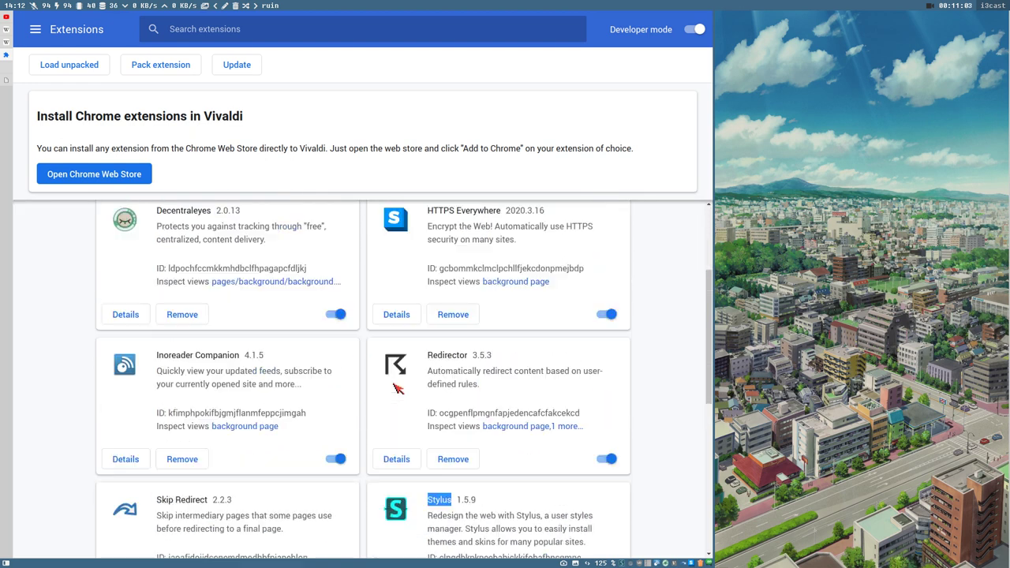
{"action": "scroll", "coordinate": [410, 363], "scroll_direction": "down", "scroll_amount": 3}
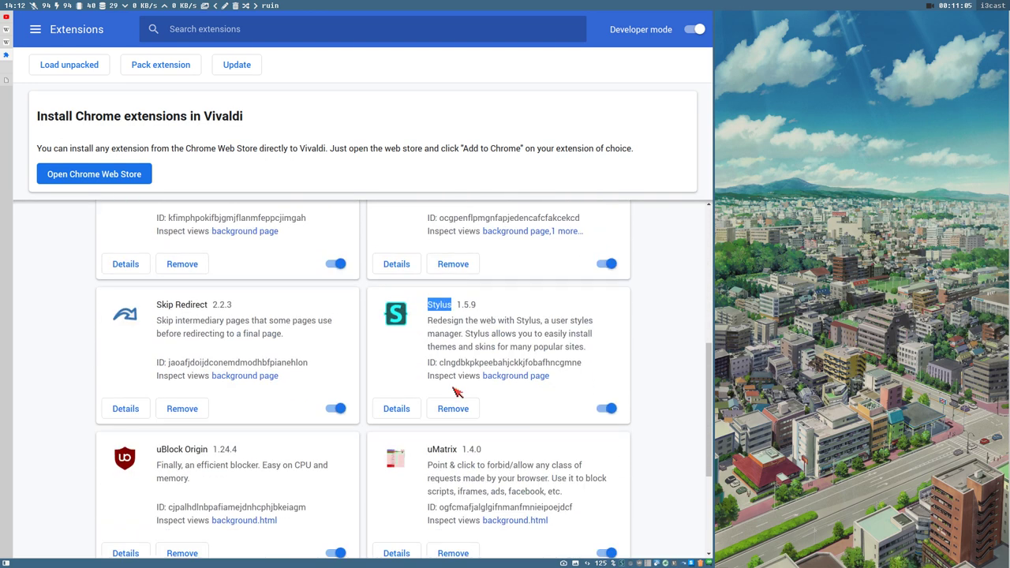
{"action": "scroll", "coordinate": [412, 386], "scroll_direction": "down", "scroll_amount": 2}
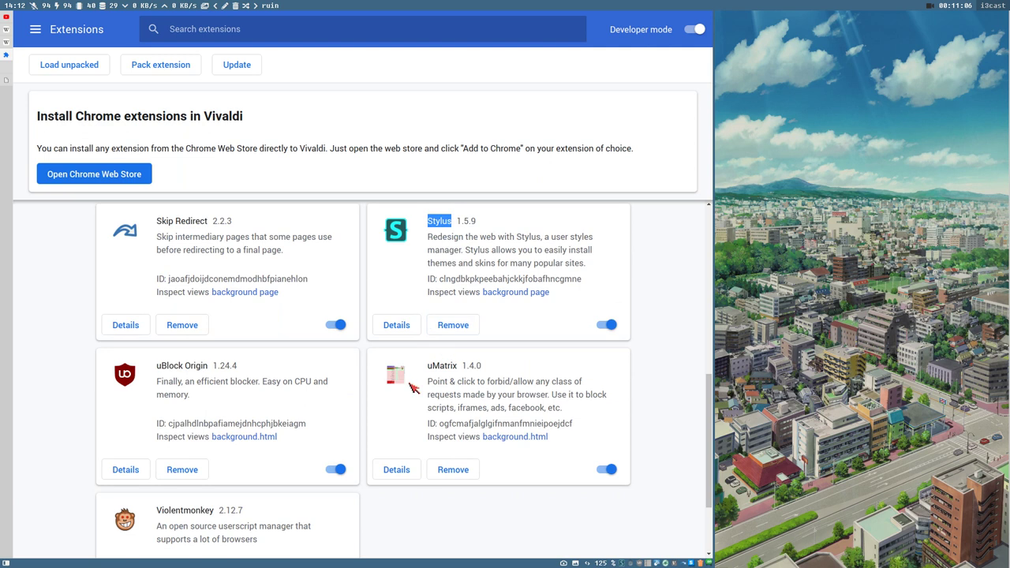
{"action": "double_click", "coordinate": [172, 366]}
{"action": "double_click", "coordinate": [442, 366]}
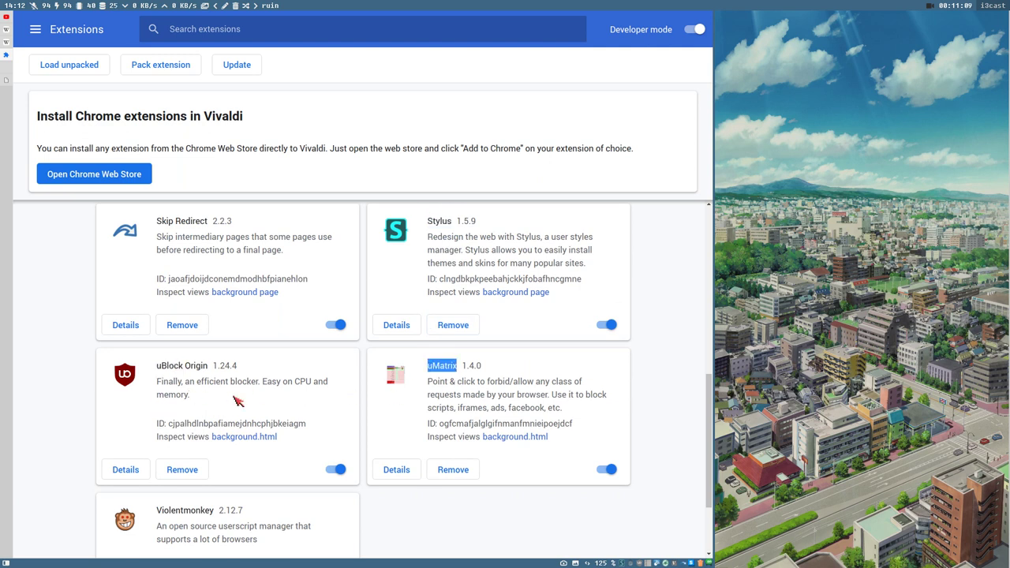
{"action": "scroll", "coordinate": [238, 401], "scroll_direction": "down", "scroll_amount": 1}
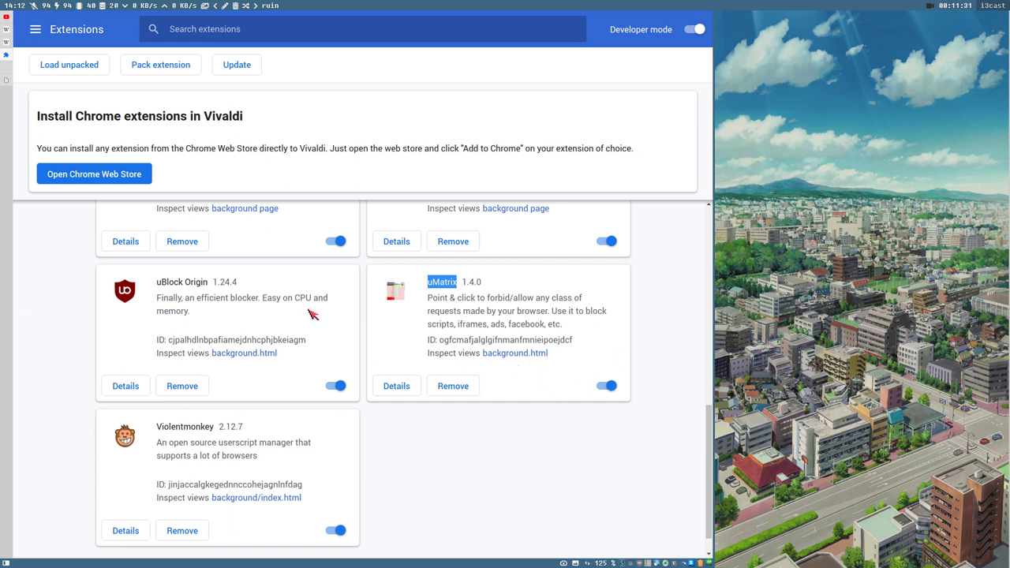
{"action": "scroll", "coordinate": [308, 313], "scroll_direction": "down", "scroll_amount": 1}
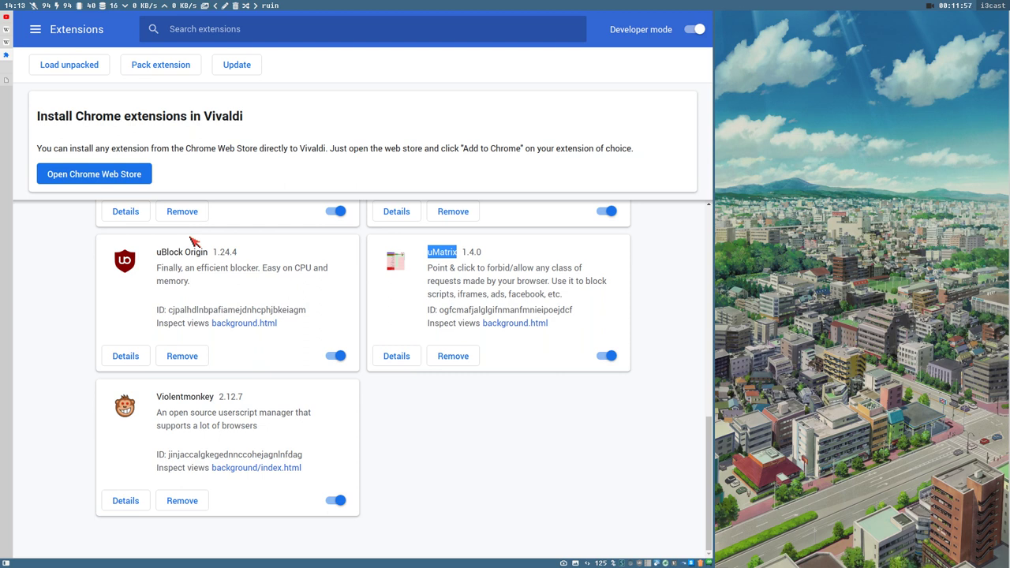
{"action": "double_click", "coordinate": [169, 252]}
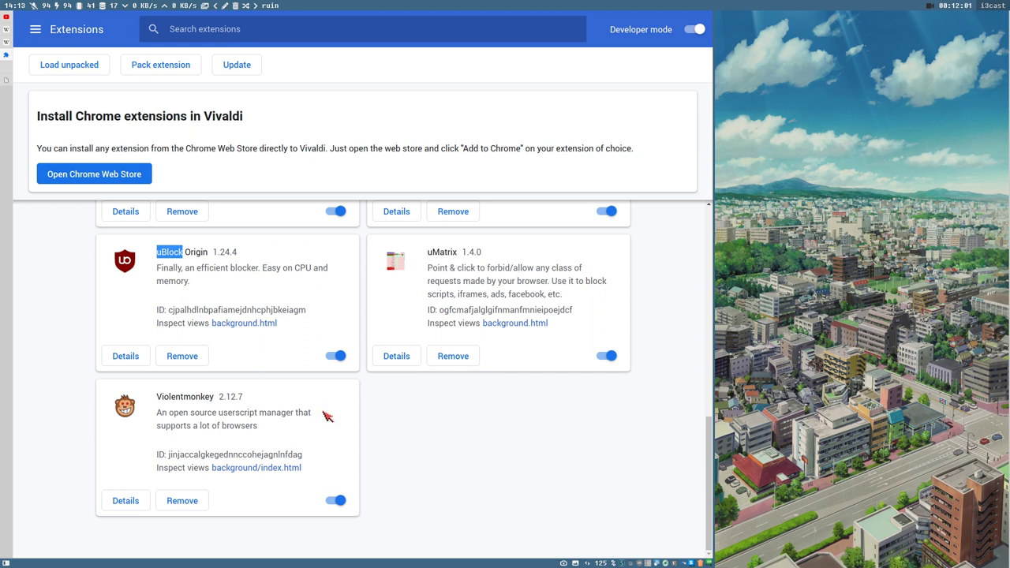
{"action": "double_click", "coordinate": [204, 399]}
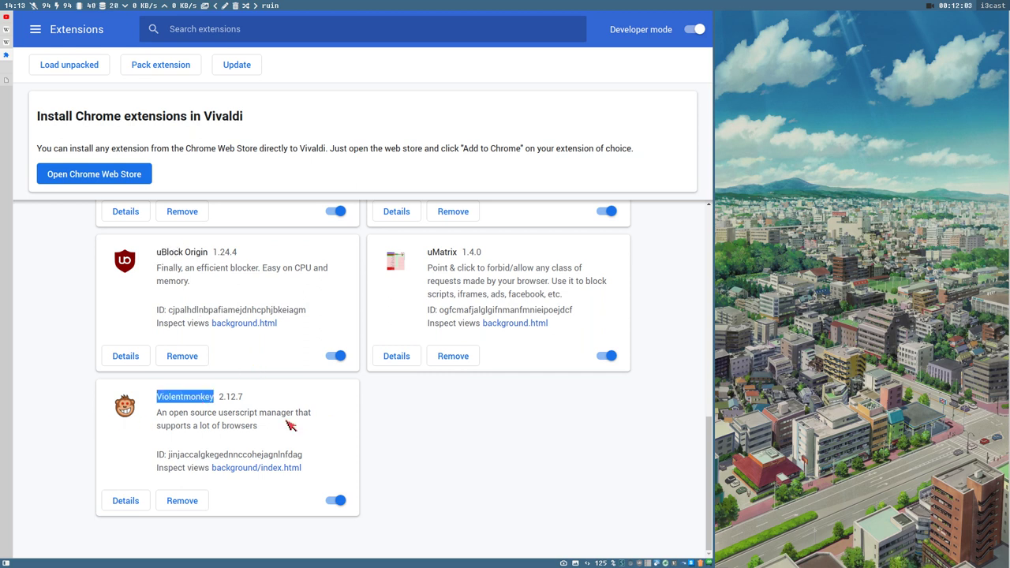
{"action": "scroll", "coordinate": [385, 461], "scroll_direction": "up", "scroll_amount": 2}
{"action": "left_click", "coordinate": [435, 246]}
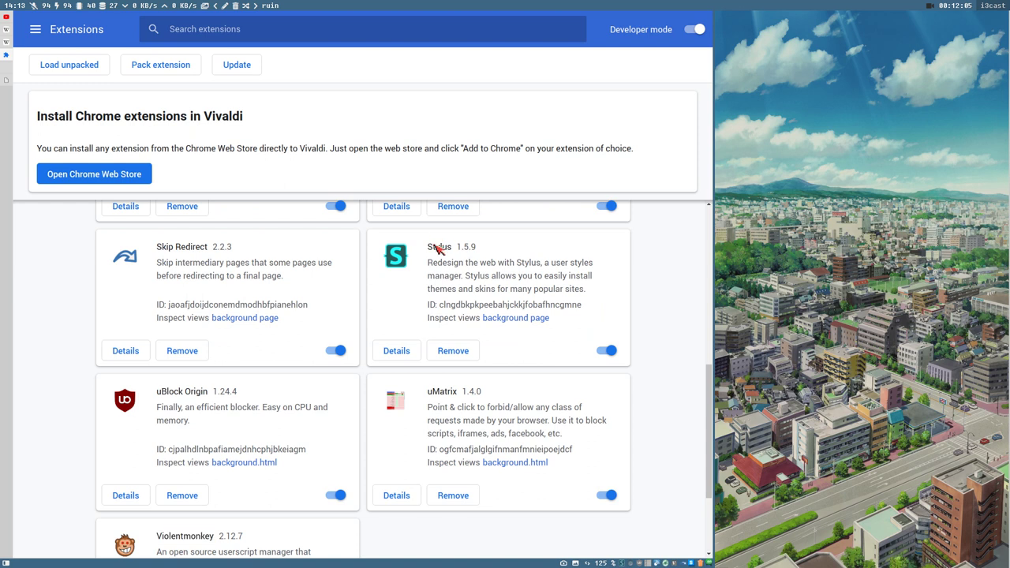
{"action": "scroll", "coordinate": [362, 365], "scroll_direction": "down", "scroll_amount": 2}
{"action": "double_click", "coordinate": [183, 426]}
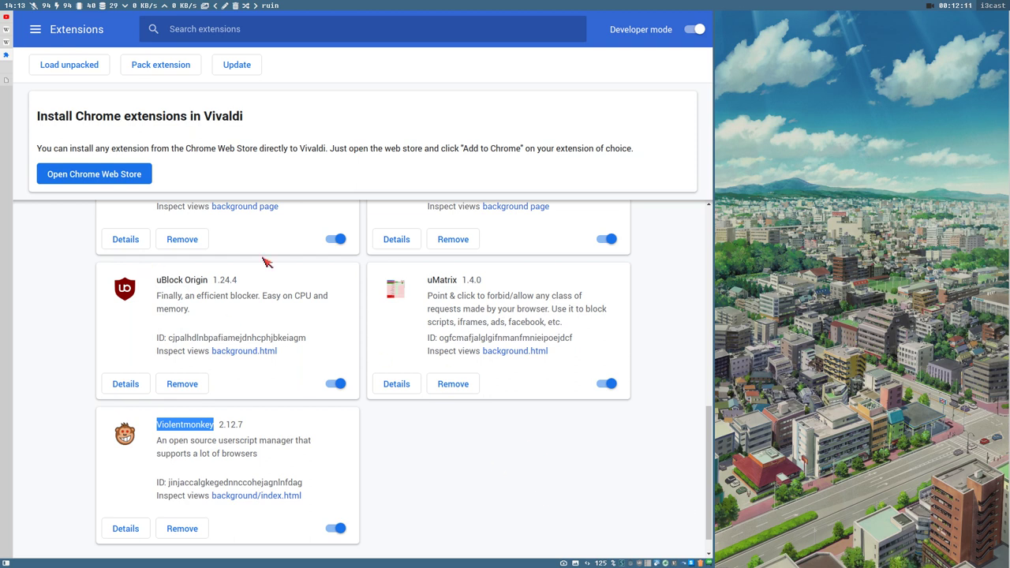
{"action": "scroll", "coordinate": [489, 495], "scroll_direction": "up", "scroll_amount": 3}
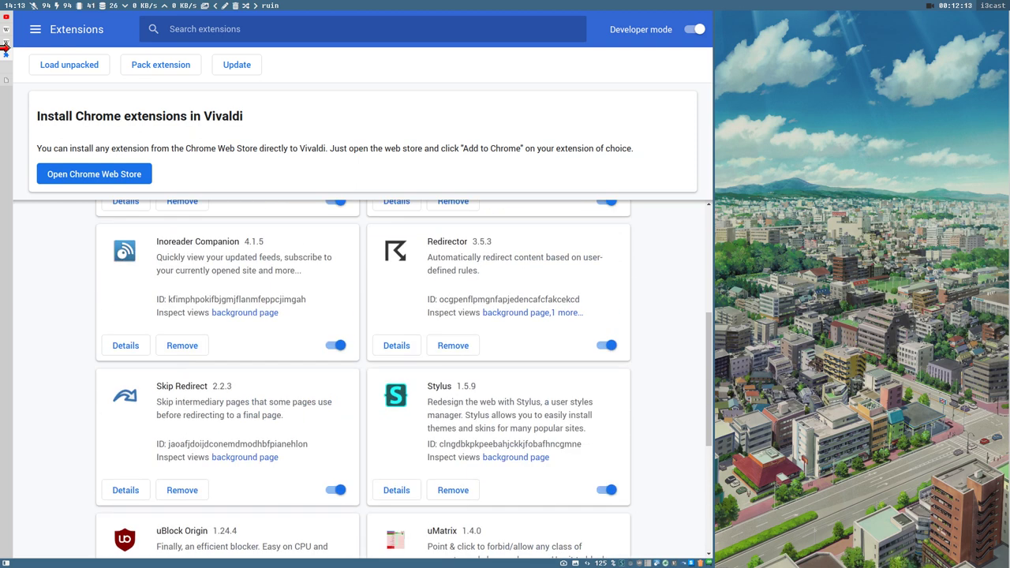
Step: On the Opera article, start a wikipedia.org userstyle and toggle Wikipedia Clean White off and on twice
{"action": "left_click", "coordinate": [7, 45]}
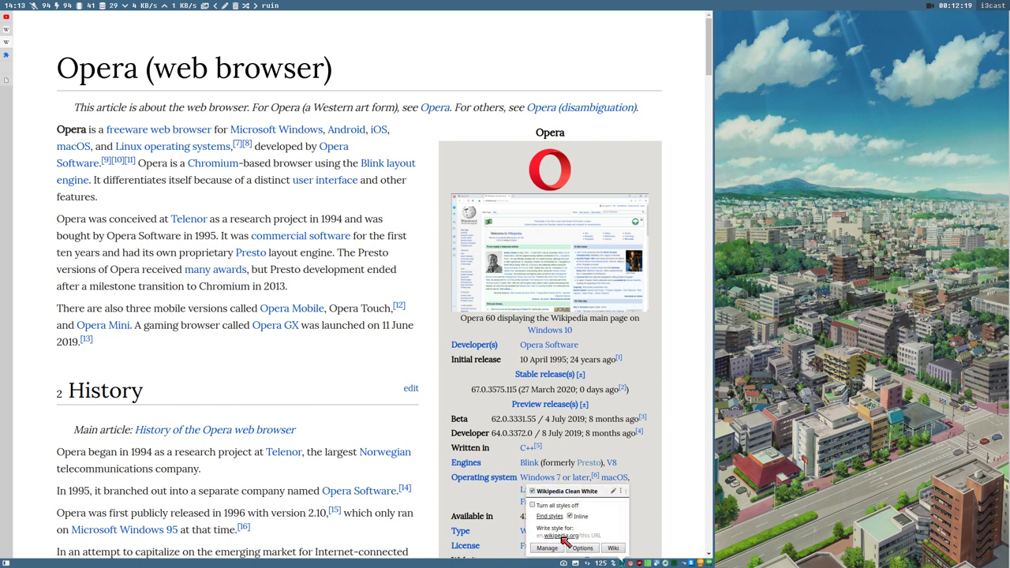
{"action": "left_click", "coordinate": [561, 536]}
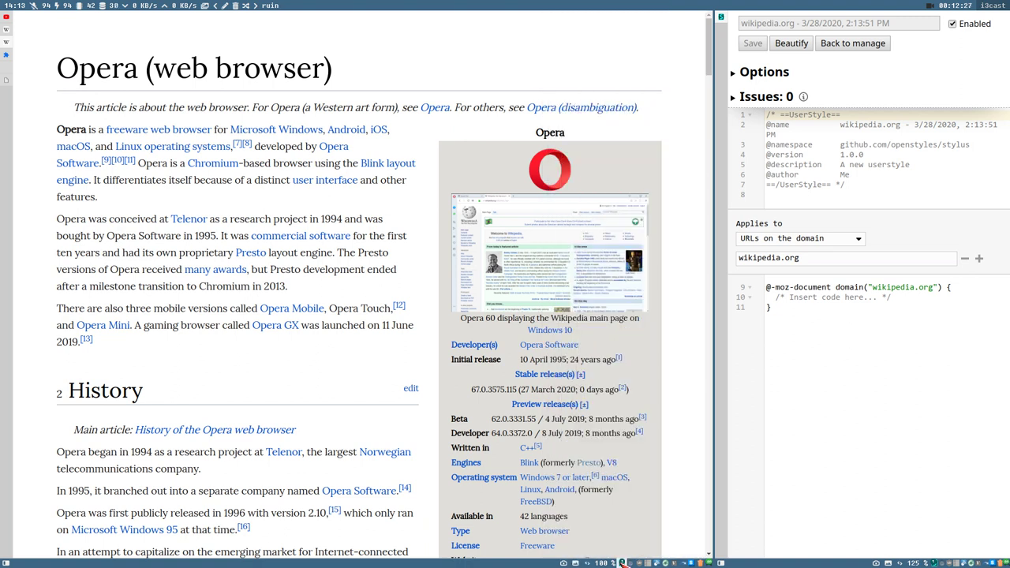
{"action": "left_click", "coordinate": [622, 563]}
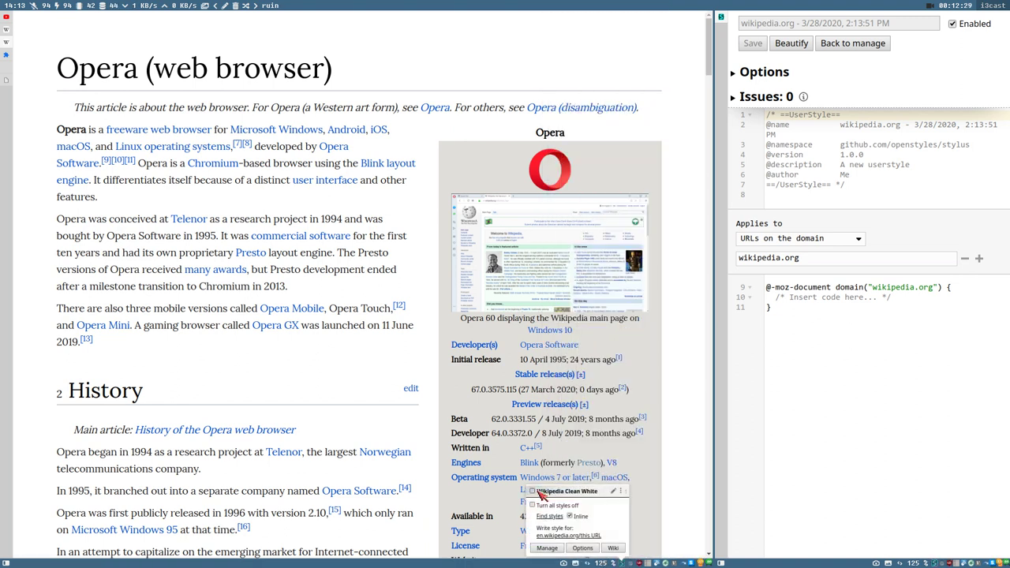
{"action": "left_click", "coordinate": [541, 493]}
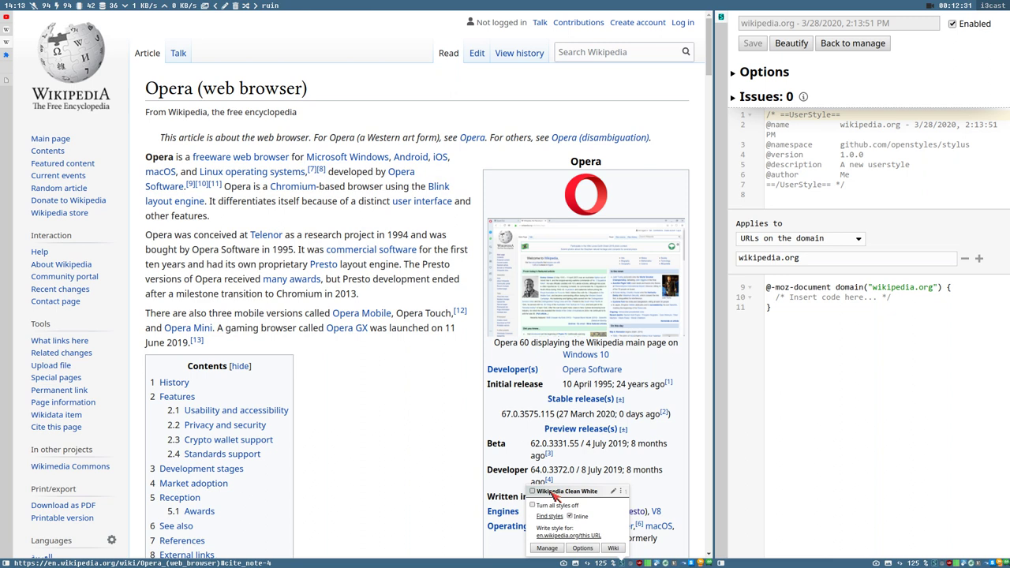
{"action": "left_click", "coordinate": [554, 495]}
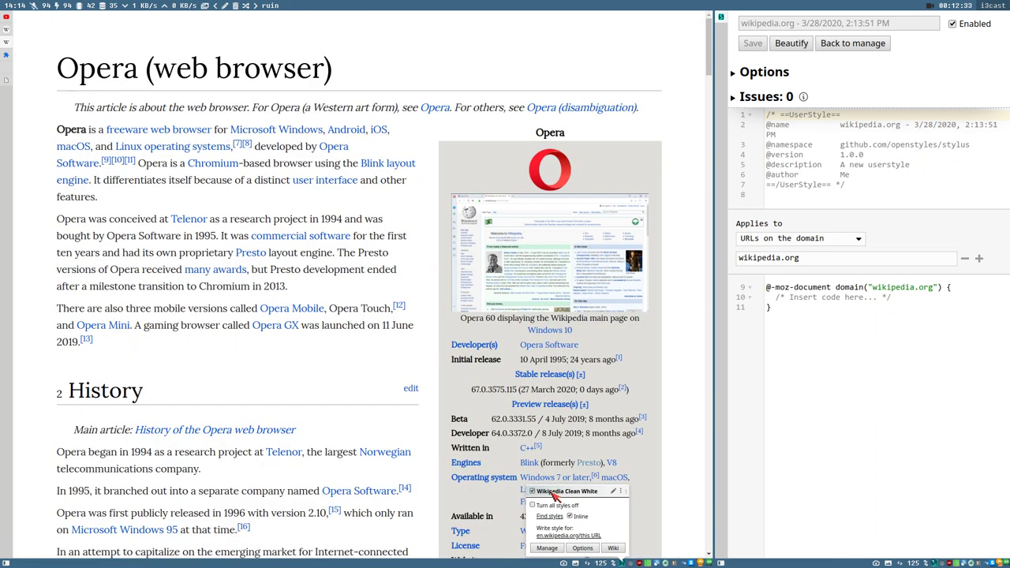
{"action": "left_click", "coordinate": [552, 493]}
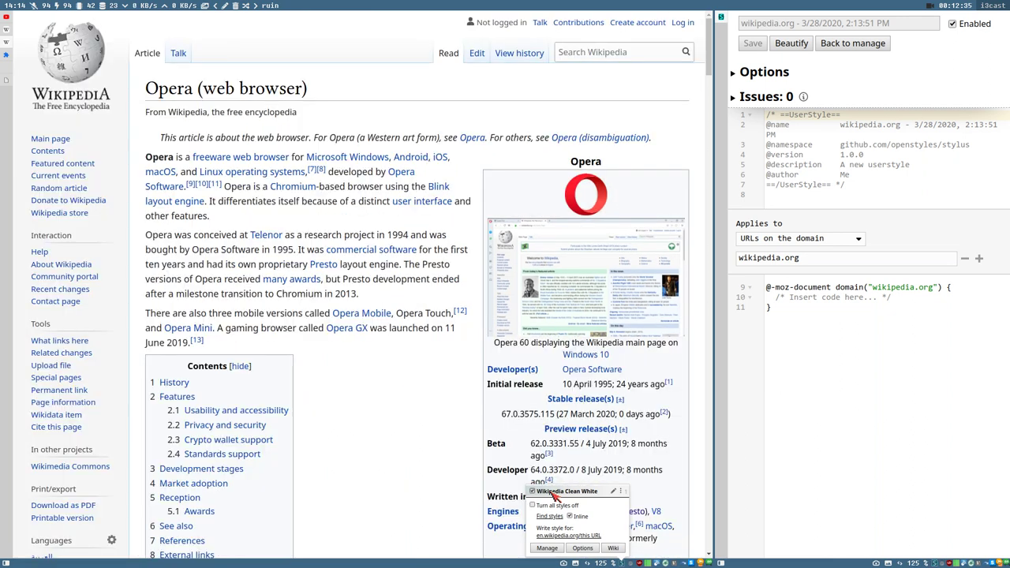
{"action": "left_click", "coordinate": [554, 494]}
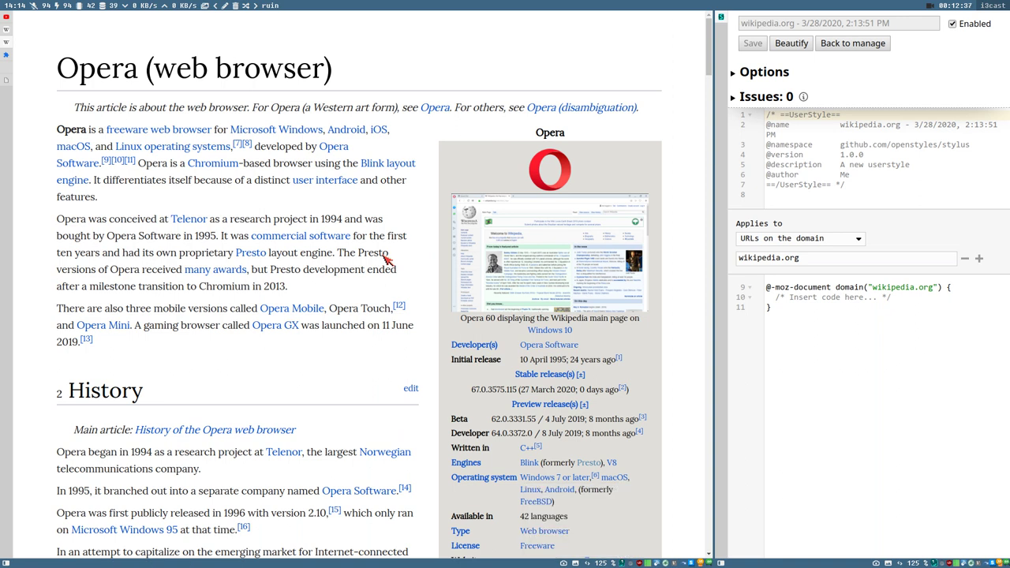
{"action": "scroll", "coordinate": [386, 260], "scroll_direction": "down", "scroll_amount": 3}
{"action": "scroll", "coordinate": [387, 260], "scroll_direction": "down", "scroll_amount": 3}
{"action": "scroll", "coordinate": [387, 260], "scroll_direction": "up", "scroll_amount": 6}
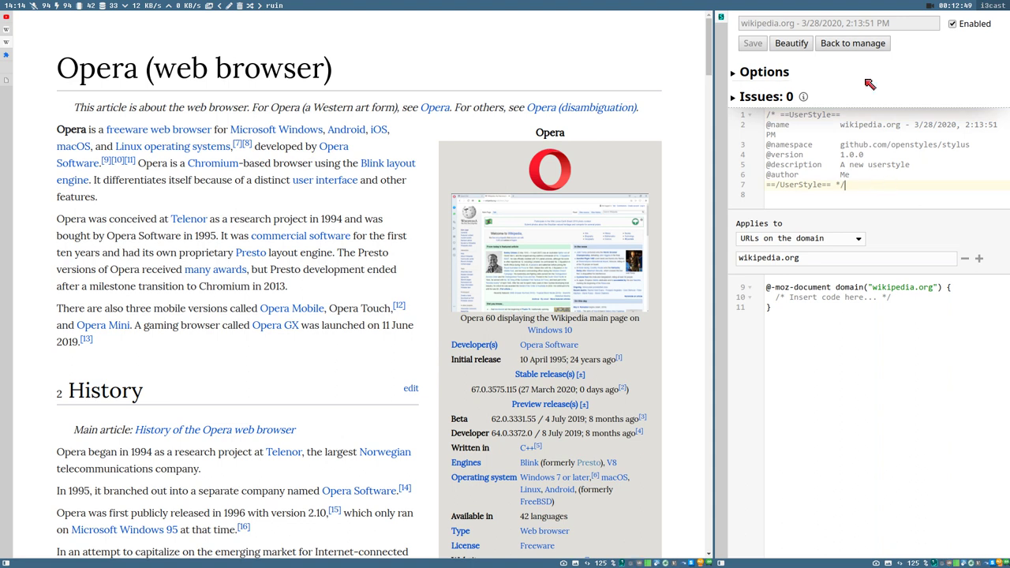
Step: Return Stylus to its list of all userstyles and scroll through it
{"action": "left_click", "coordinate": [864, 45]}
{"action": "scroll", "coordinate": [884, 260], "scroll_direction": "down", "scroll_amount": 5}
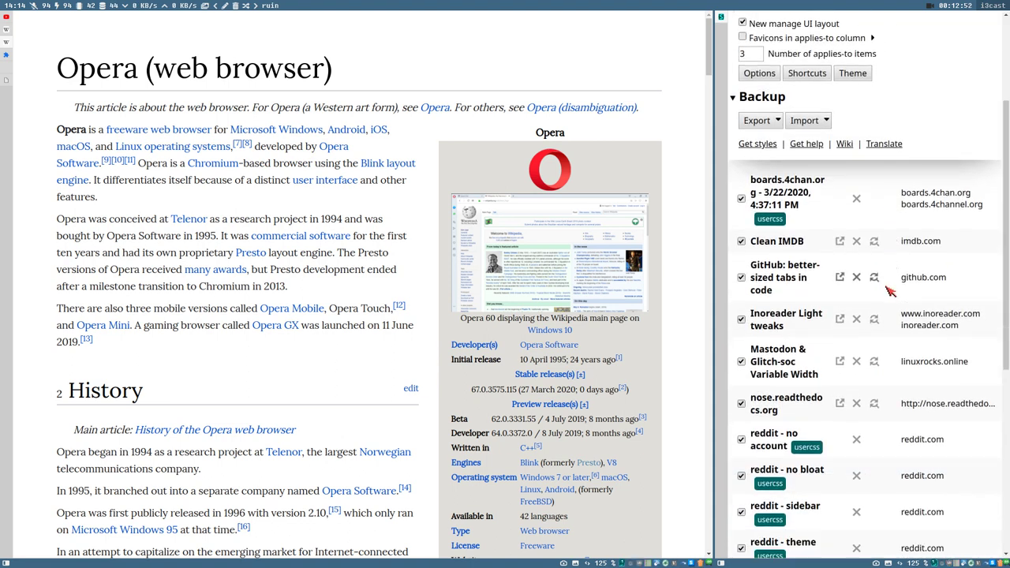
{"action": "scroll", "coordinate": [889, 290], "scroll_direction": "down", "scroll_amount": 1}
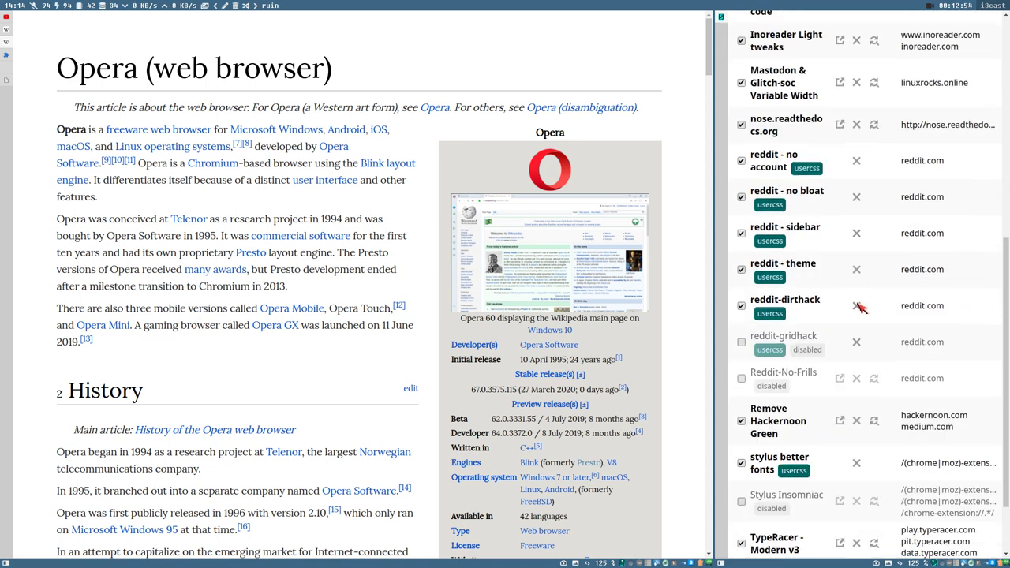
{"action": "scroll", "coordinate": [889, 291], "scroll_direction": "up", "scroll_amount": 2}
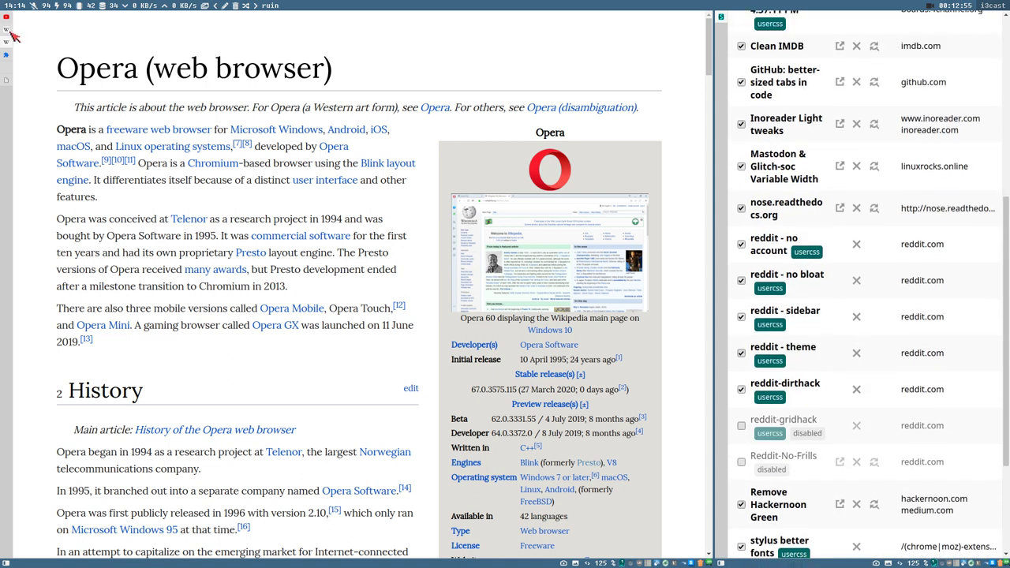
Step: On the Extensions page, select the vb4c extension name, then open Vivaldi Settings with Ctrl+F12
{"action": "left_click", "coordinate": [7, 60]}
{"action": "scroll", "coordinate": [280, 311], "scroll_direction": "down", "scroll_amount": 2}
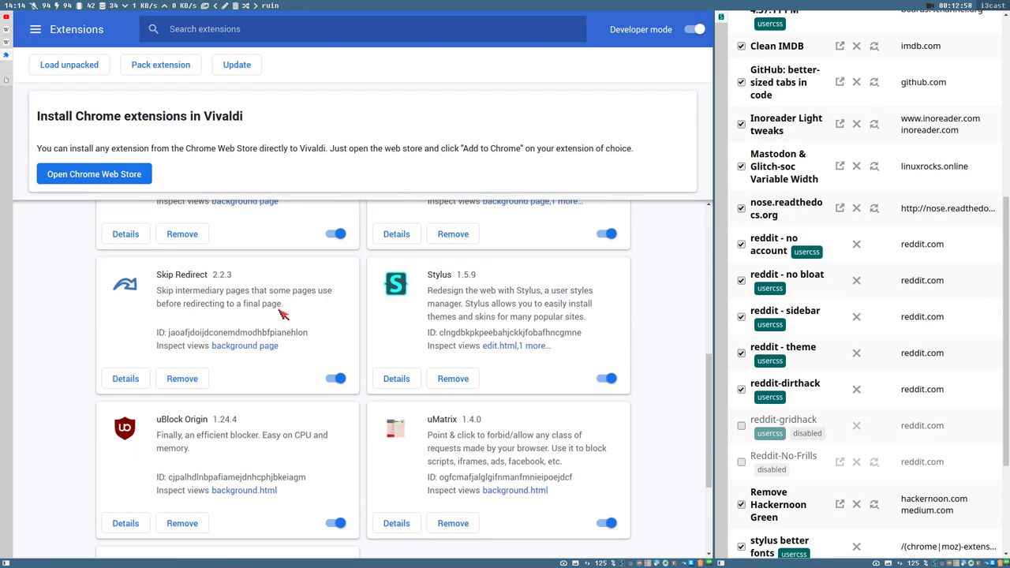
{"action": "scroll", "coordinate": [536, 388], "scroll_direction": "down", "scroll_amount": 2}
{"action": "scroll", "coordinate": [556, 387], "scroll_direction": "up", "scroll_amount": 3}
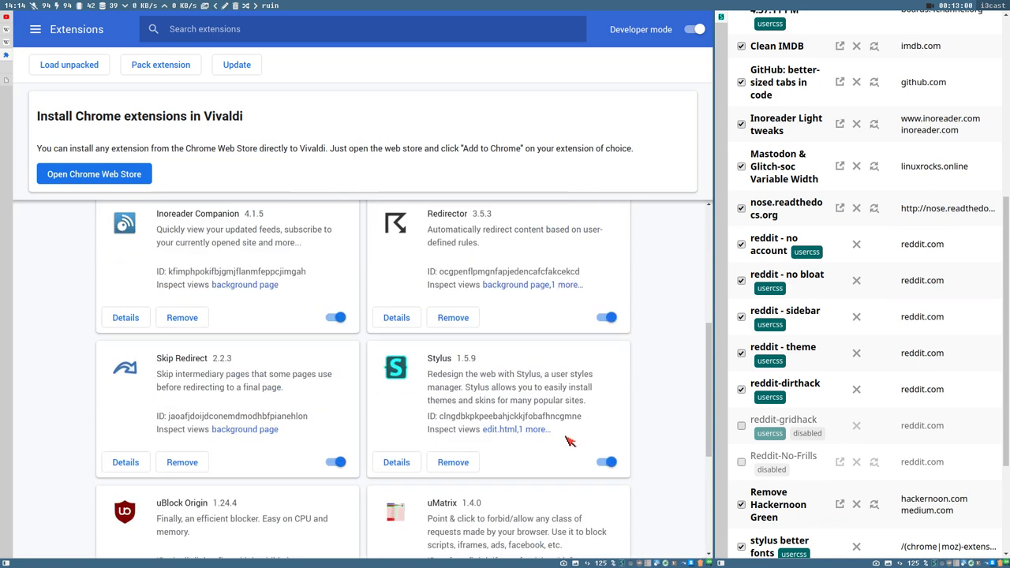
{"action": "scroll", "coordinate": [570, 439], "scroll_direction": "down", "scroll_amount": 3}
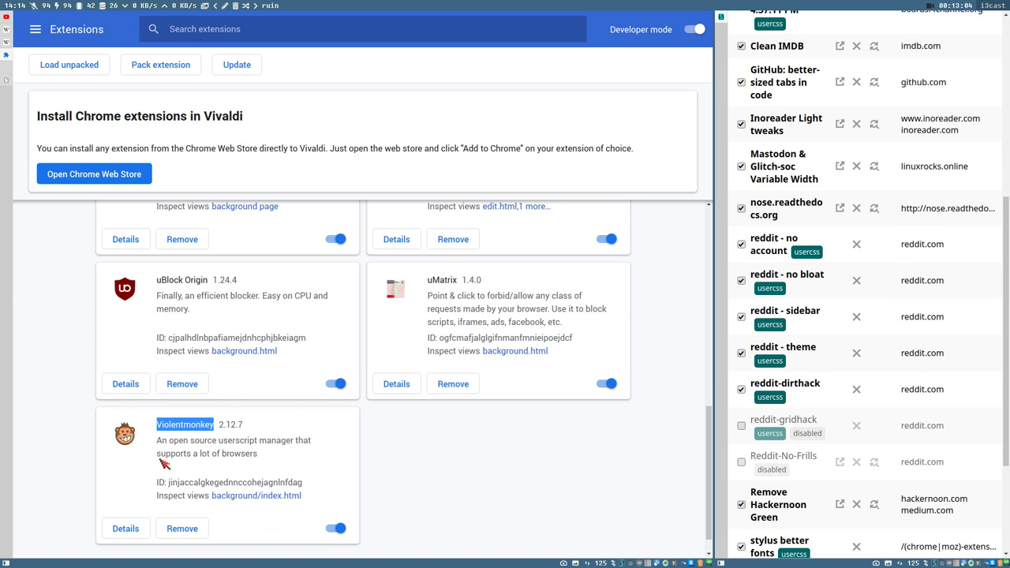
{"action": "scroll", "coordinate": [293, 440], "scroll_direction": "up", "scroll_amount": 4}
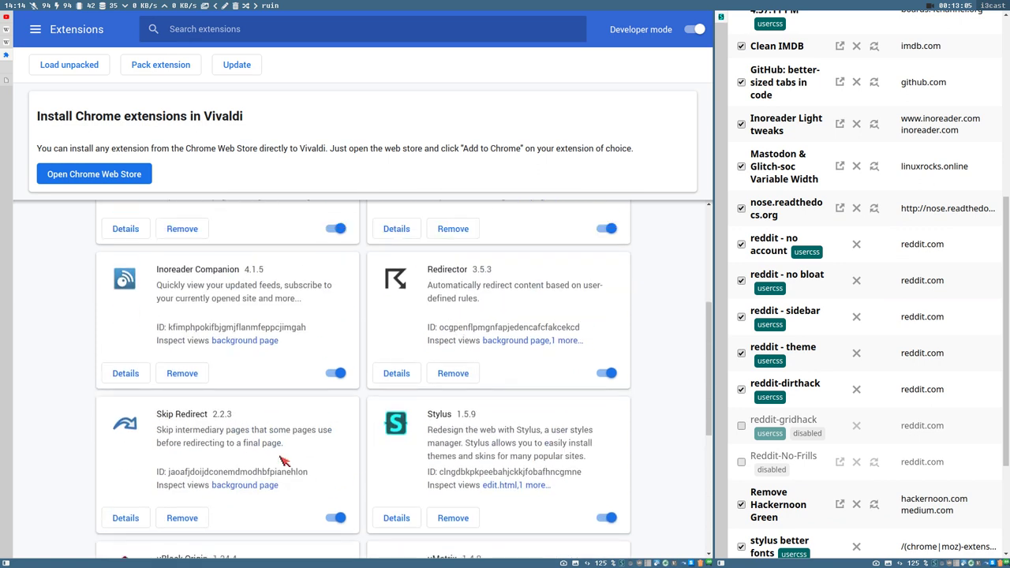
{"action": "scroll", "coordinate": [409, 357], "scroll_direction": "up", "scroll_amount": 2}
{"action": "scroll", "coordinate": [562, 430], "scroll_direction": "up", "scroll_amount": 2}
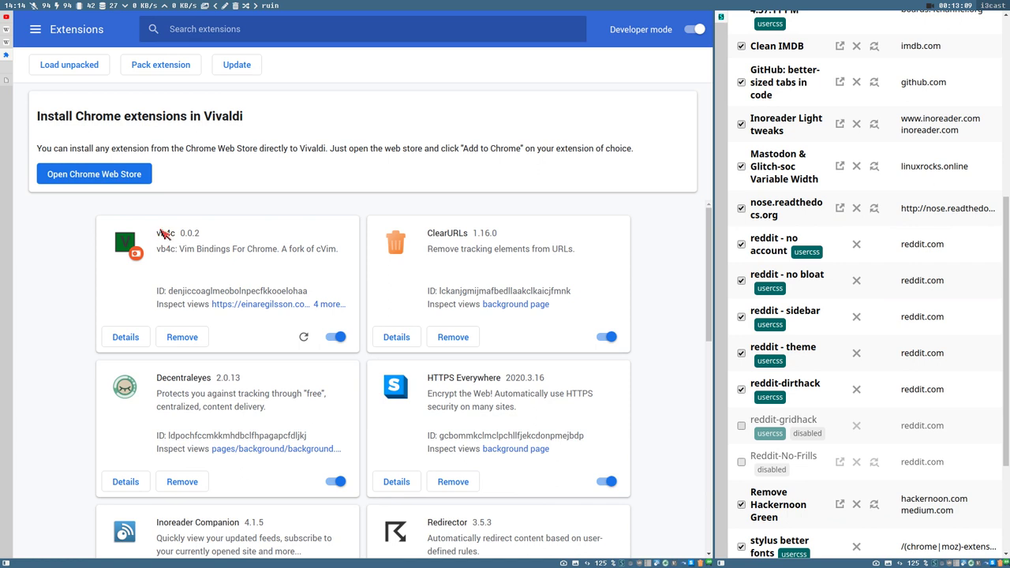
{"action": "double_click", "coordinate": [162, 235]}
{"action": "key", "text": "ctrl+F12"}
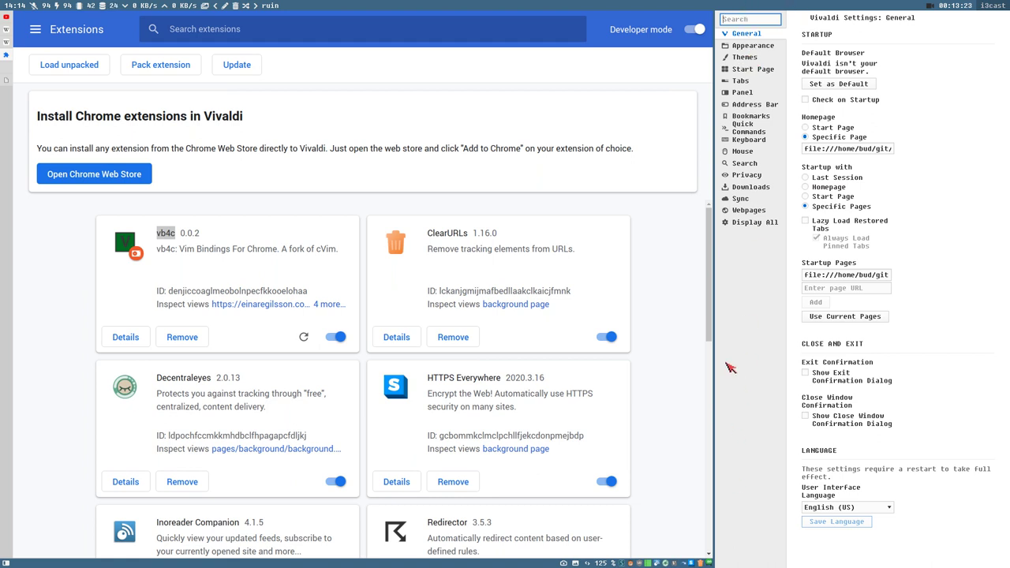
Step: Widen the Settings window, set Tabs > Tab Bar Position to Left, then narrow it again
{"action": "left_click", "coordinate": [762, 46]}
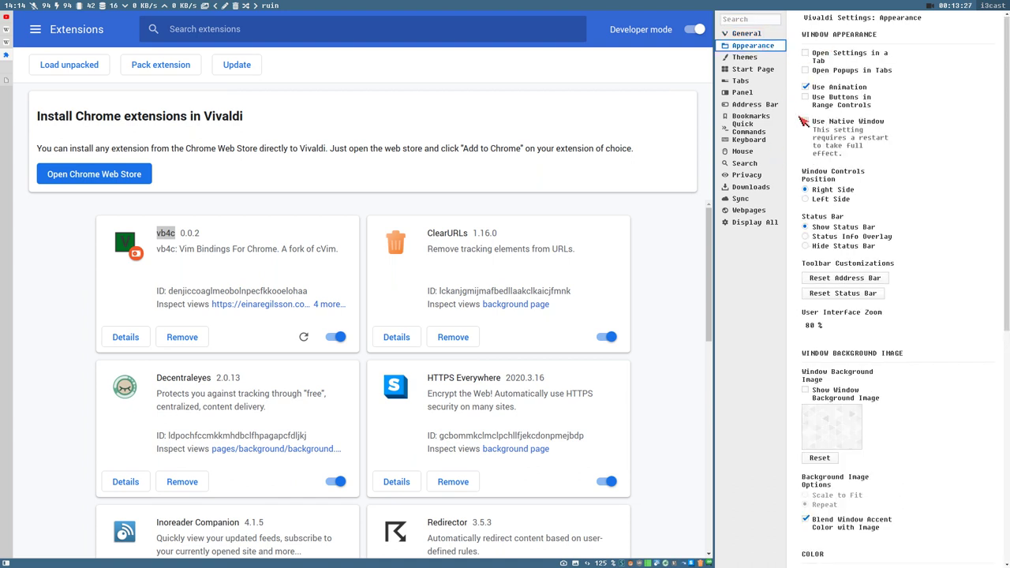
{"action": "left_click_drag", "start_coordinate": [714, 307], "coordinate": [562, 324]}
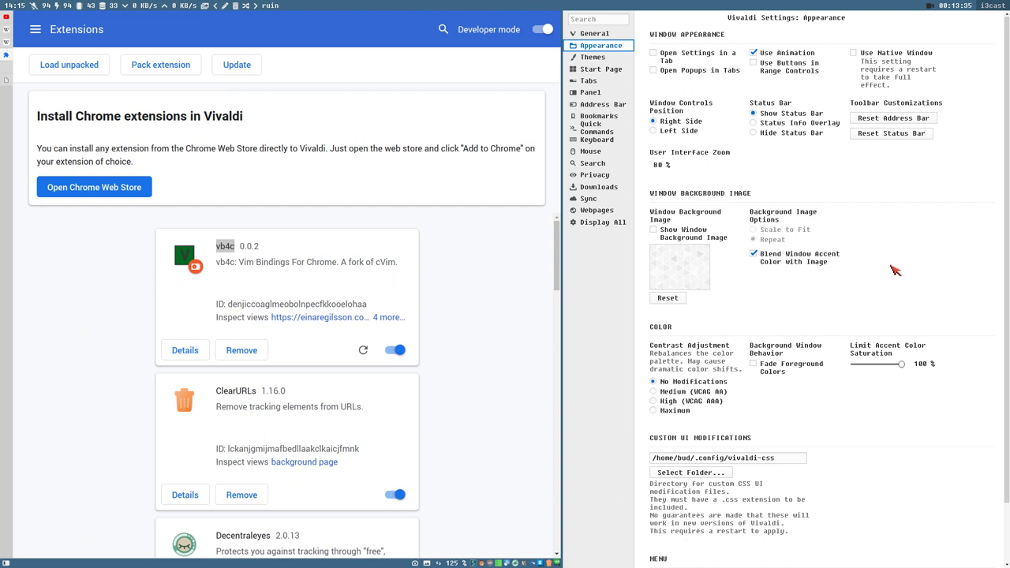
{"action": "left_click", "coordinate": [584, 82]}
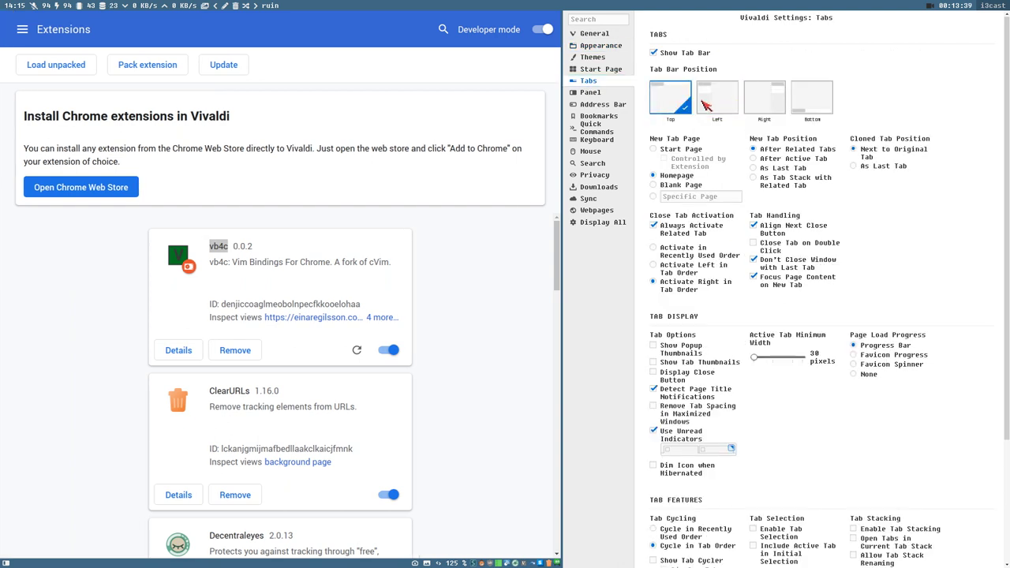
{"action": "left_click", "coordinate": [718, 103]}
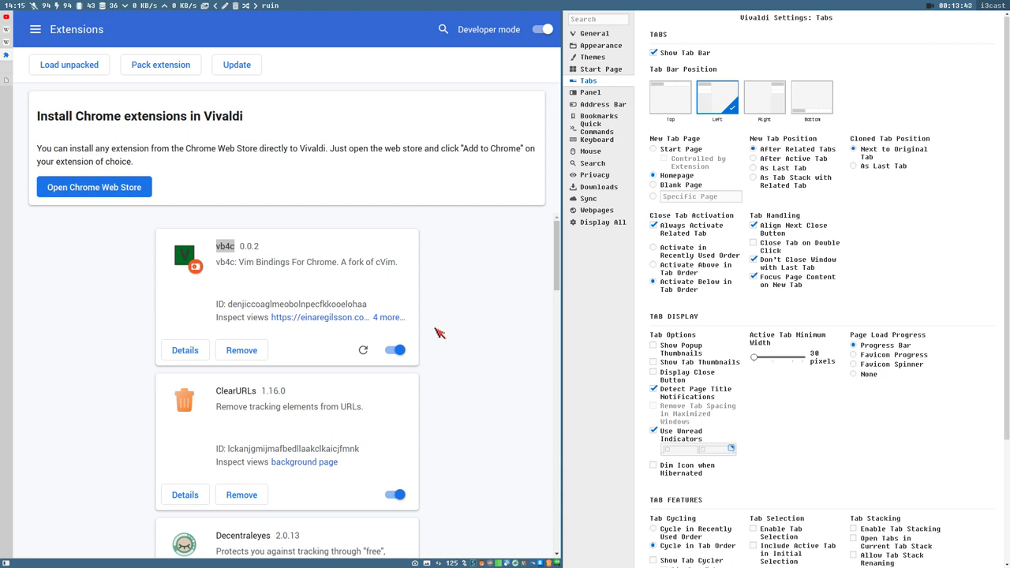
{"action": "left_click_drag", "start_coordinate": [562, 304], "coordinate": [744, 305]}
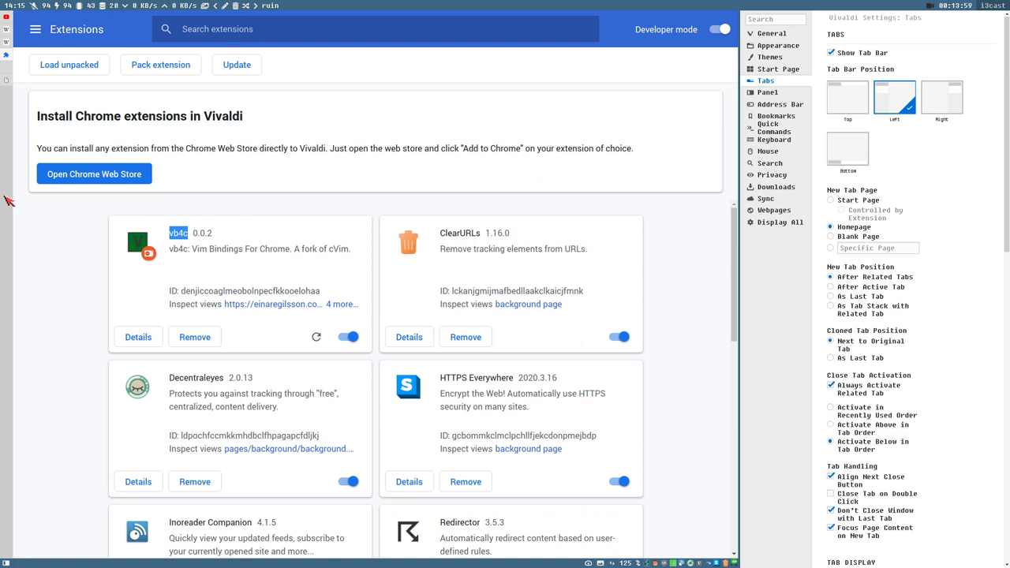
Step: Point out the Custom UI Modifications vivaldi-css folder path in Appearance, then dismiss the vb4c highlight
{"action": "left_click", "coordinate": [778, 47]}
{"action": "scroll", "coordinate": [907, 403], "scroll_direction": "down", "scroll_amount": 5}
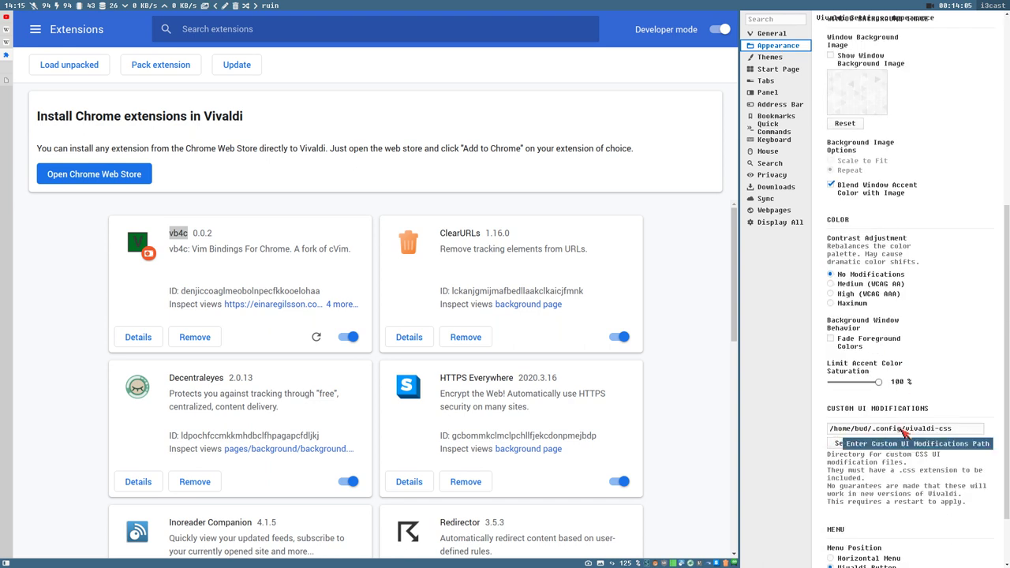
{"action": "left_click_drag", "start_coordinate": [865, 433], "coordinate": [937, 430]}
{"action": "left_click", "coordinate": [936, 430]}
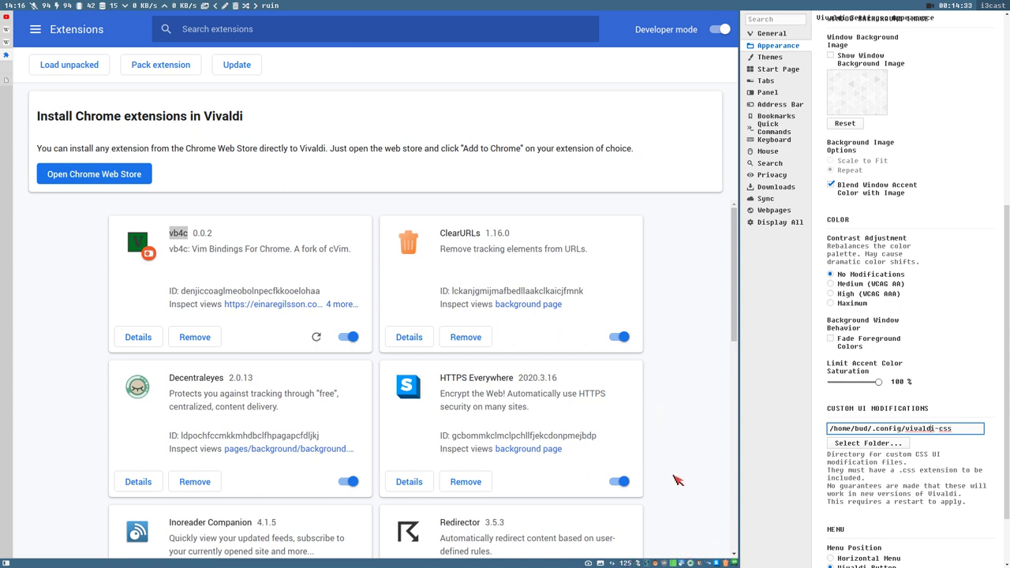
{"action": "left_click", "coordinate": [662, 407]}
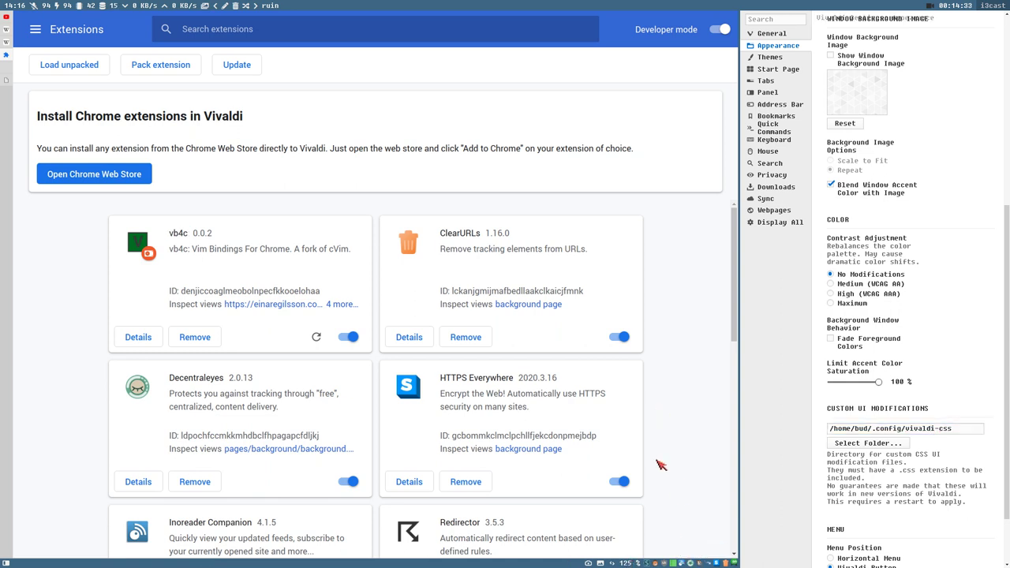
Step: From the uploaded videos list, open the gurl video on YouTube and pause it near the start
{"action": "left_click", "coordinate": [7, 22]}
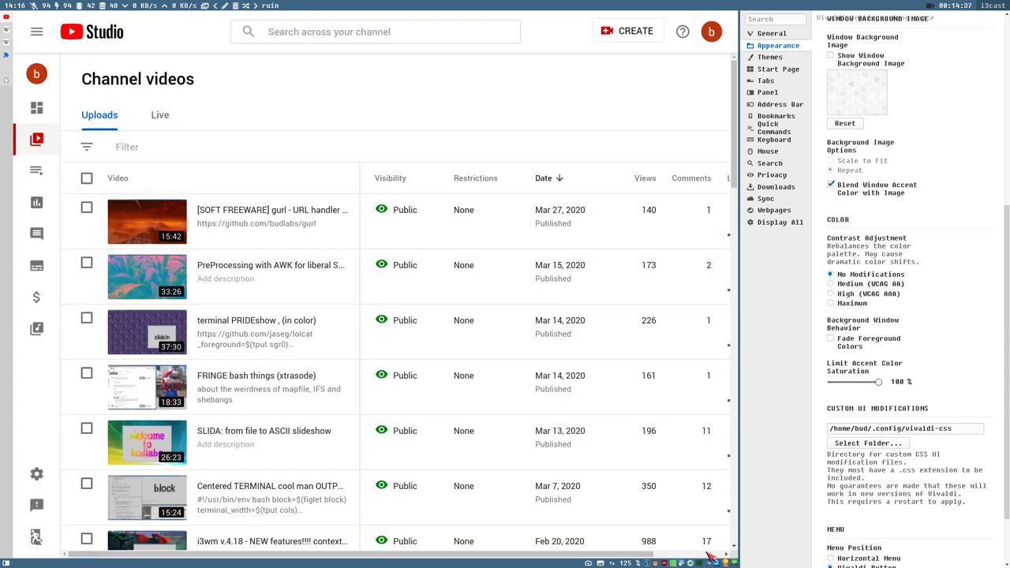
{"action": "mouse_move", "coordinate": [243, 223]}
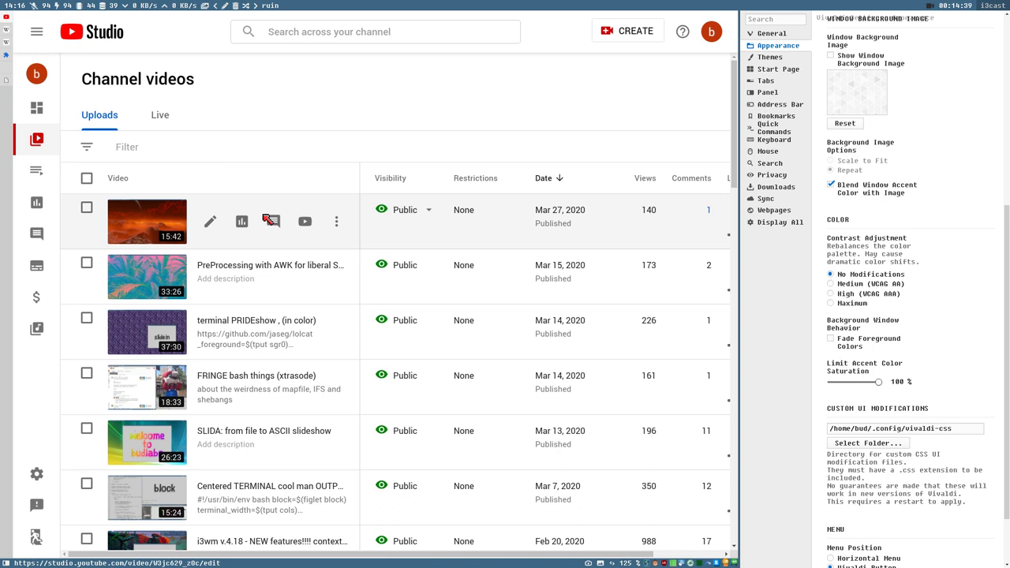
{"action": "left_click", "coordinate": [305, 224]}
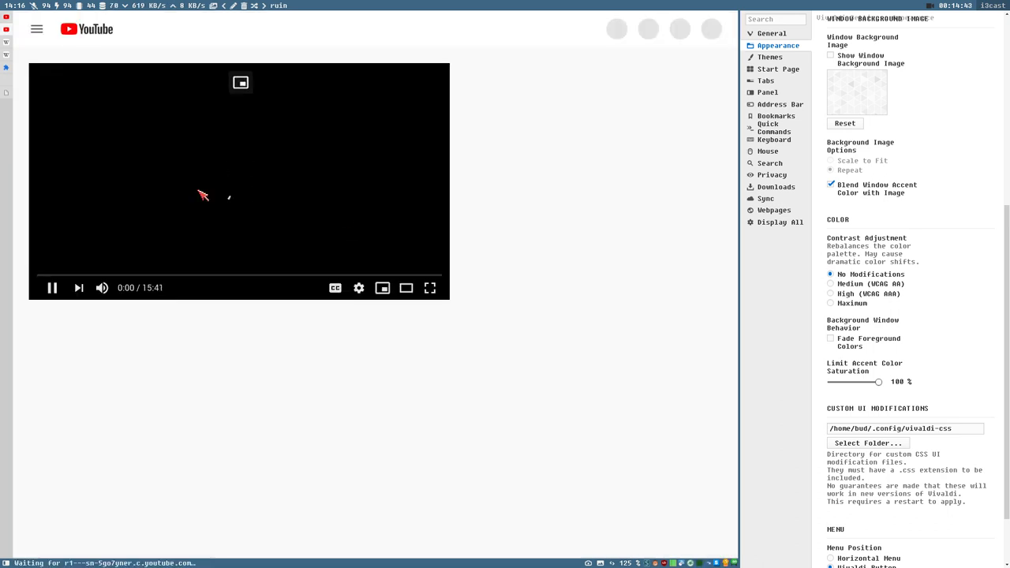
{"action": "left_click", "coordinate": [71, 272]}
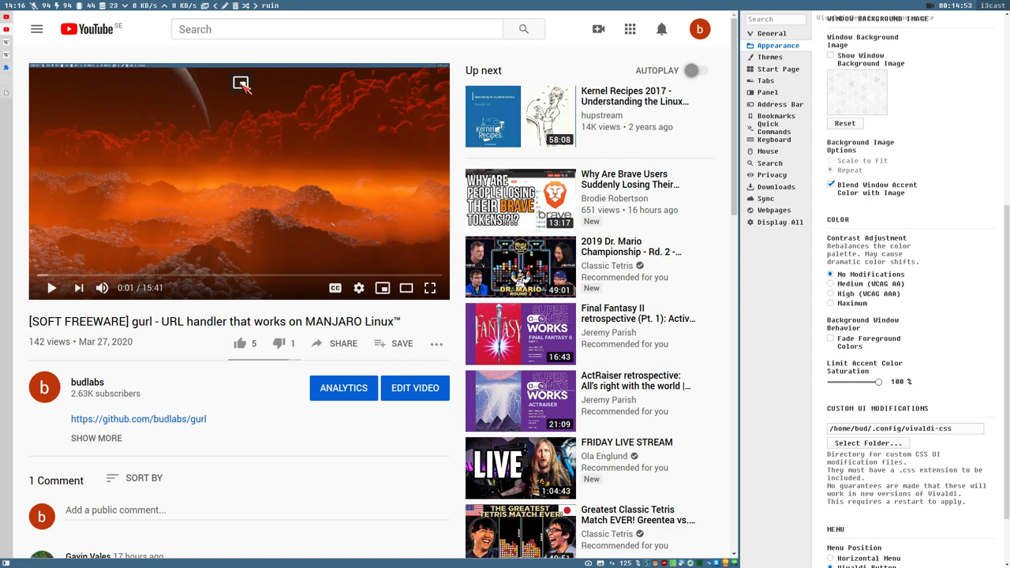
Step: Pop the video into picture-in-picture, move the floating window up-left, then close it
{"action": "left_click", "coordinate": [241, 83]}
{"action": "left_click_drag", "start_coordinate": [813, 433], "coordinate": [613, 326]}
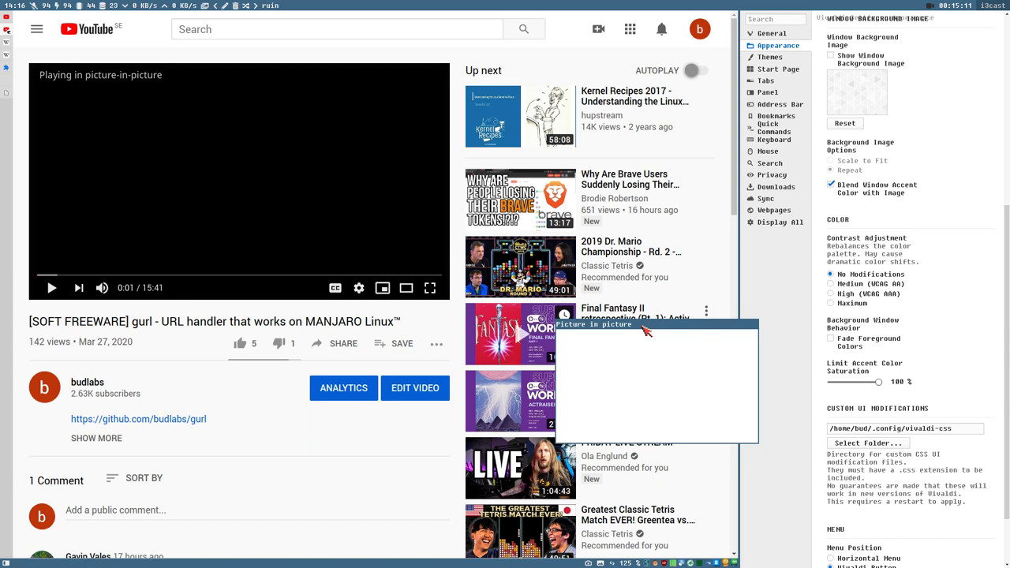
{"action": "key", "text": "super+shift+q"}
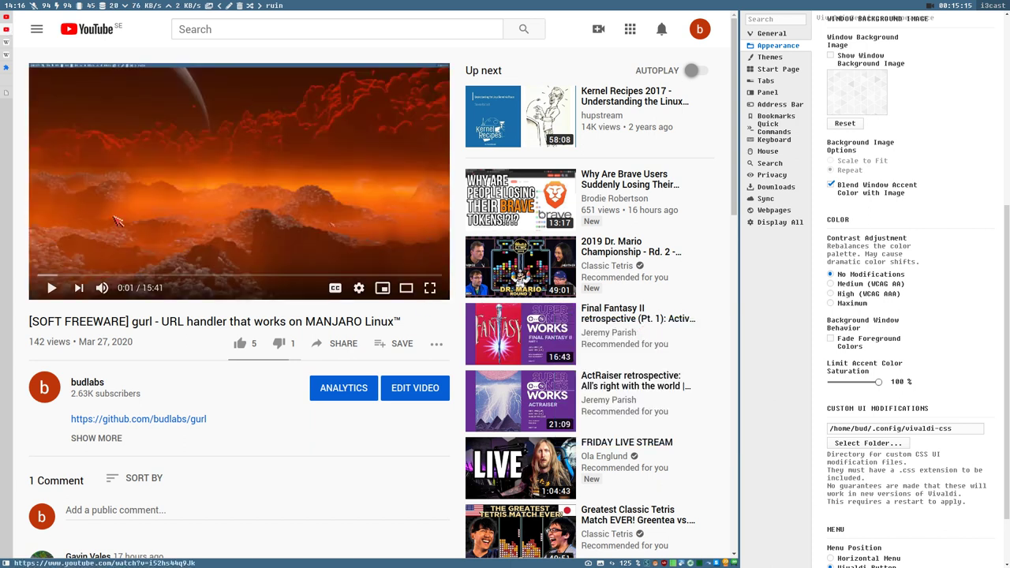
Step: Switch the gurl video player to full screen
{"action": "left_click", "coordinate": [430, 288]}
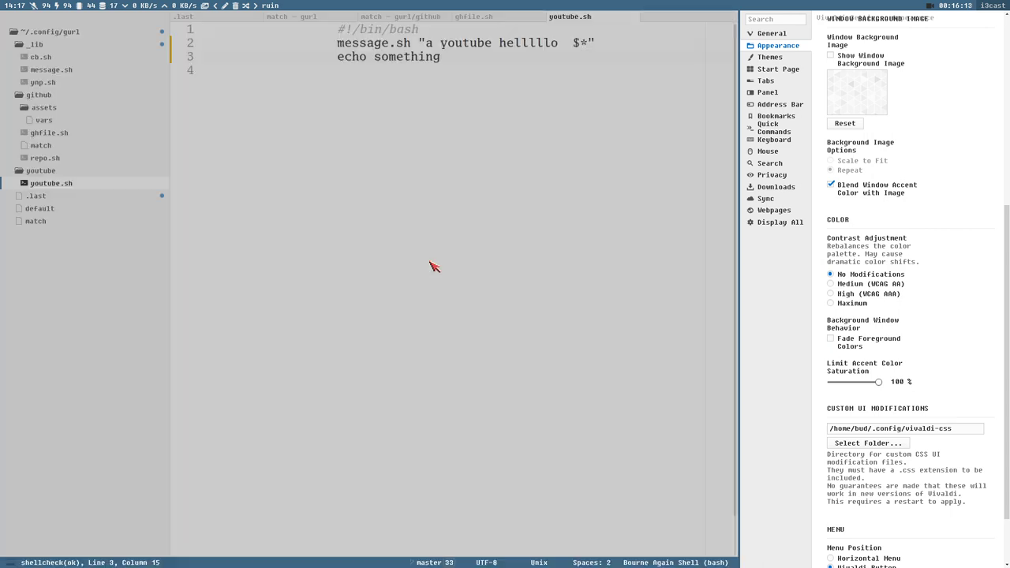
Step: Bring the youtube.sh script into view, then close the Stylus styles and settings windows
{"action": "key", "text": "alt+Tab"}
{"action": "key", "text": "ctrl+w"}
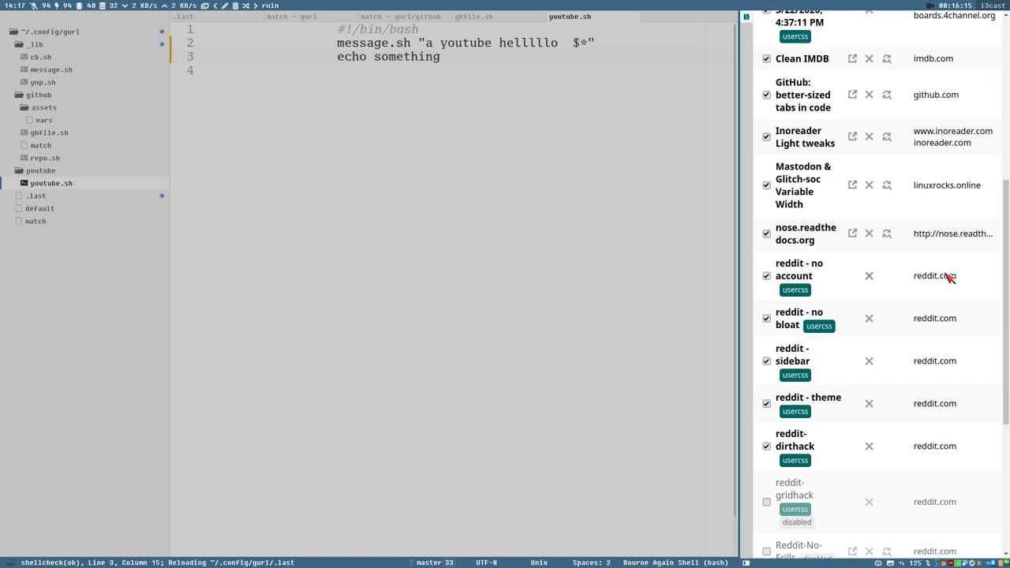
{"action": "key", "text": "ctrl+w"}
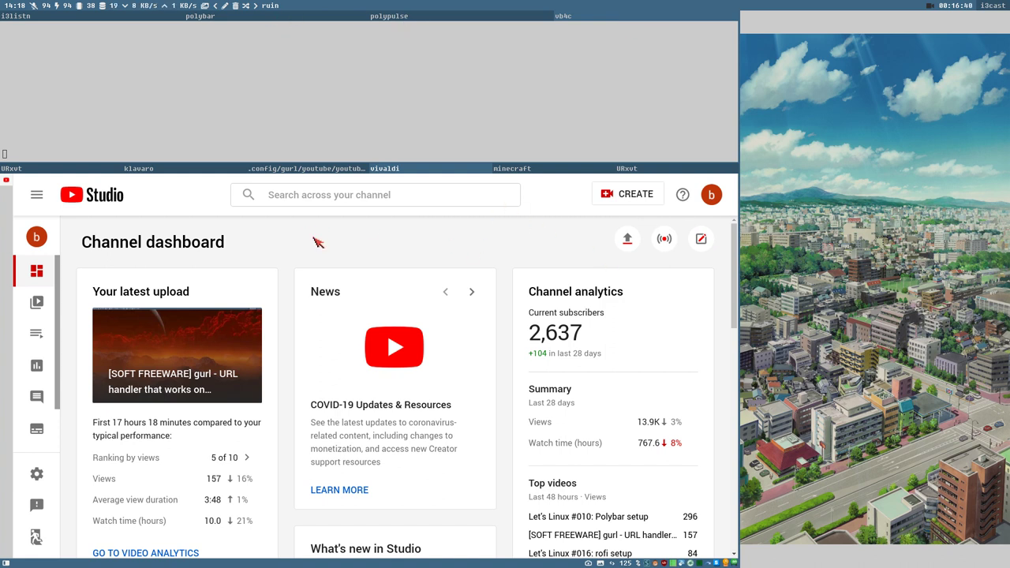
Step: Open Studio's Videos uploads list, glance at youtube.sh, and show vb4c link hints with f
{"action": "left_click", "coordinate": [37, 306]}
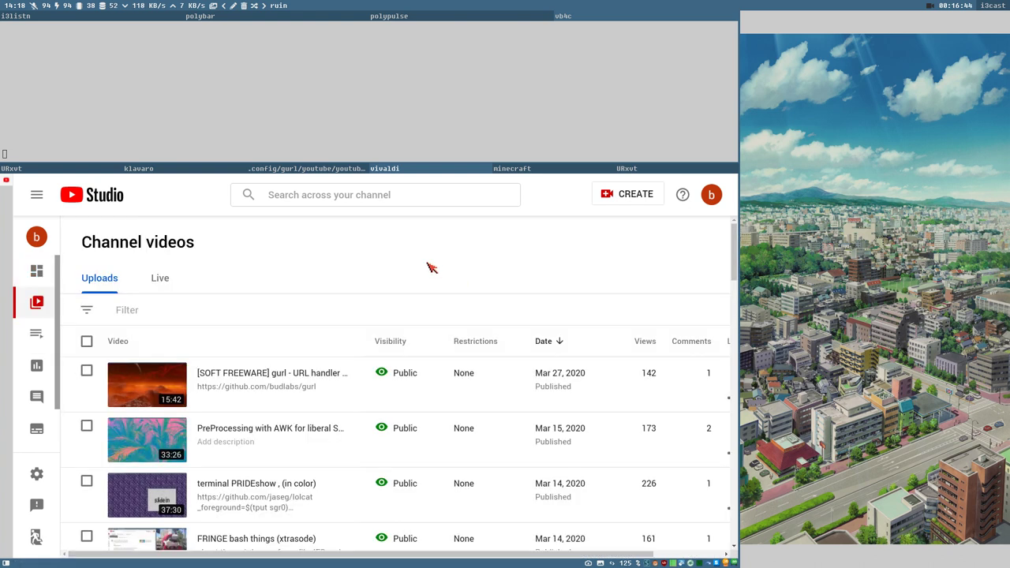
{"action": "key", "text": "super+Left"}
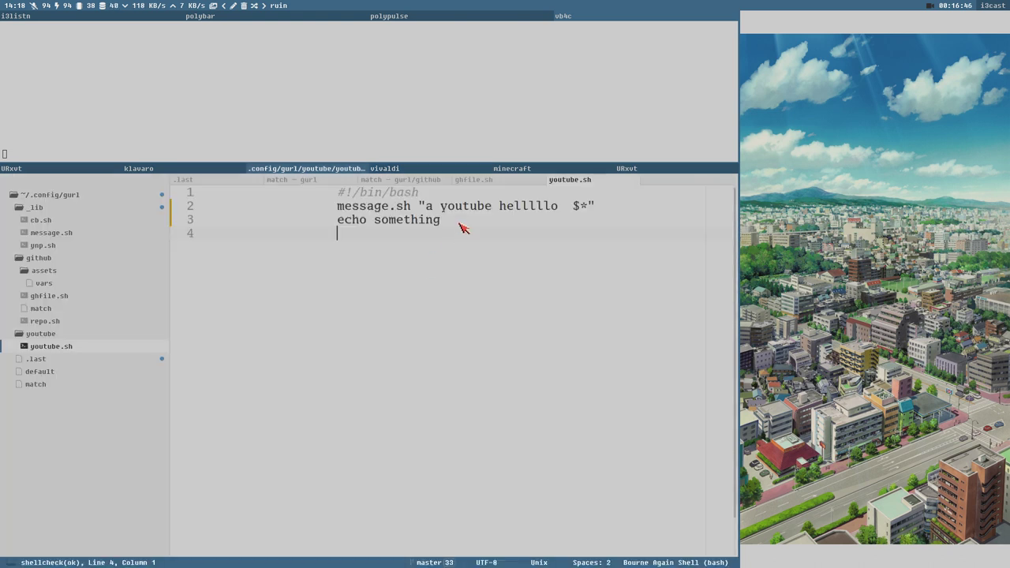
{"action": "left_click", "coordinate": [386, 169]}
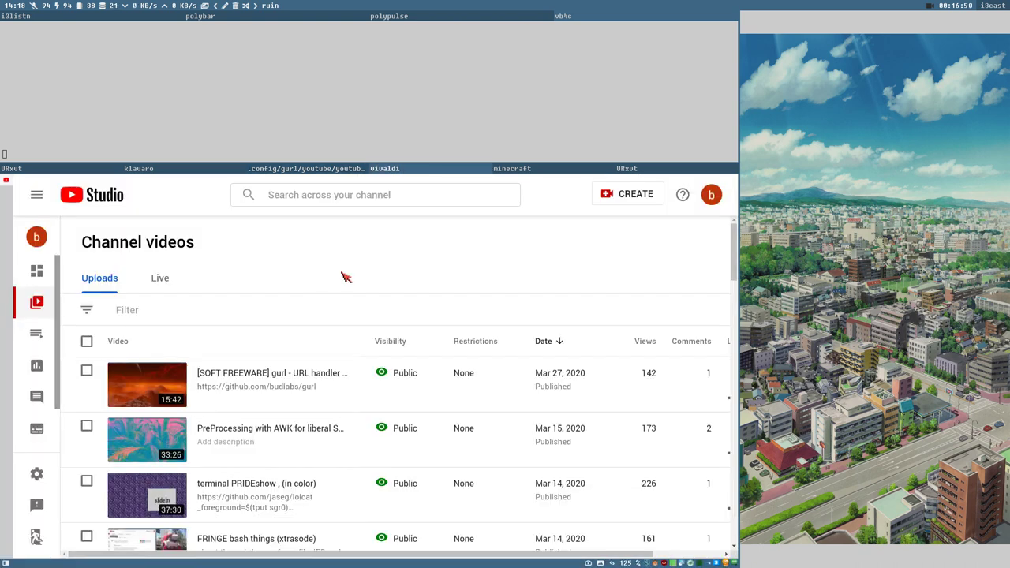
{"action": "key", "text": "f"}
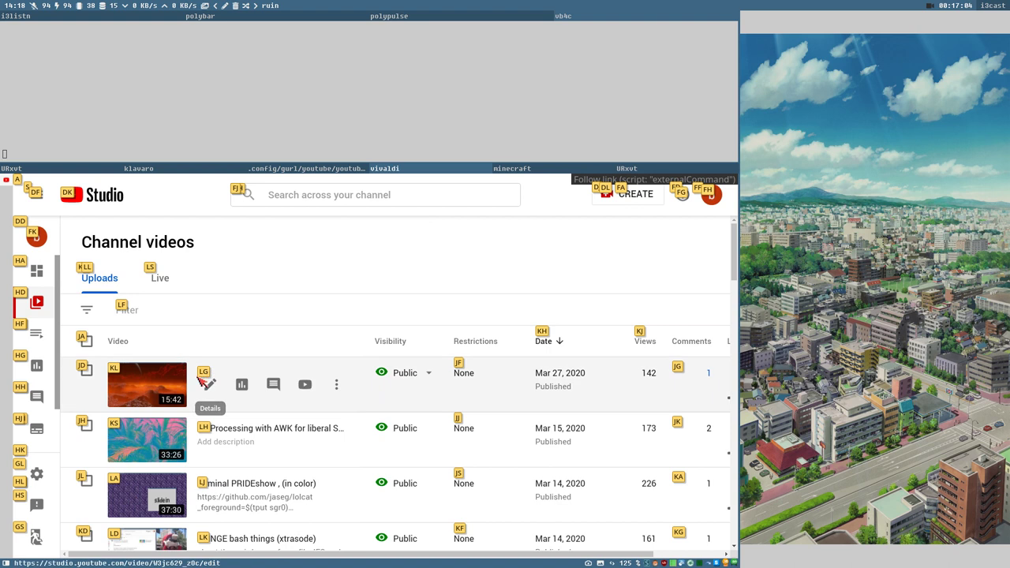
Step: Enter hint 'lg' to send the gurl video's edit link to the script, then return to youtube.sh
{"action": "key", "text": "l"}
{"action": "key", "text": "g"}
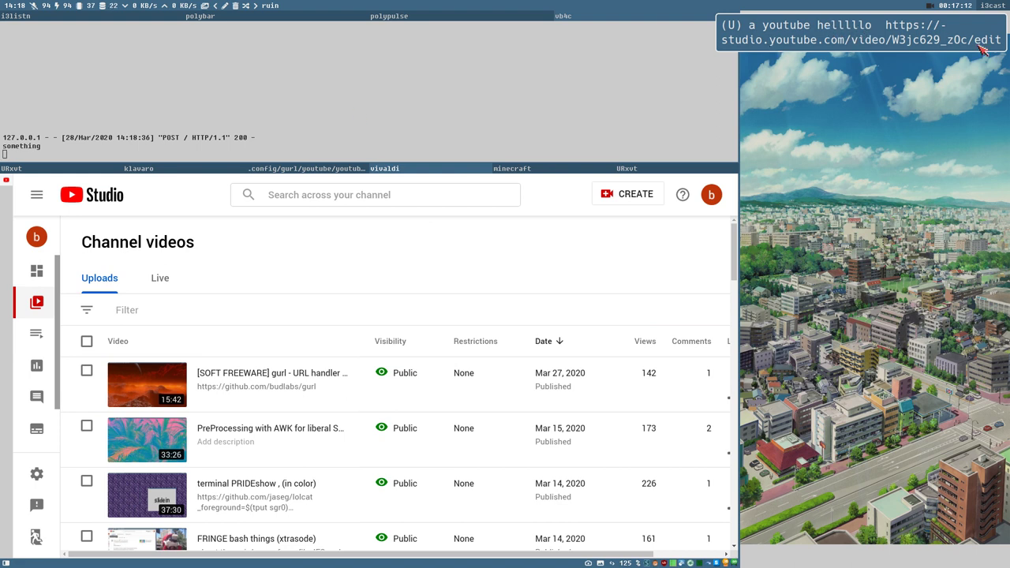
{"action": "left_click", "coordinate": [350, 168]}
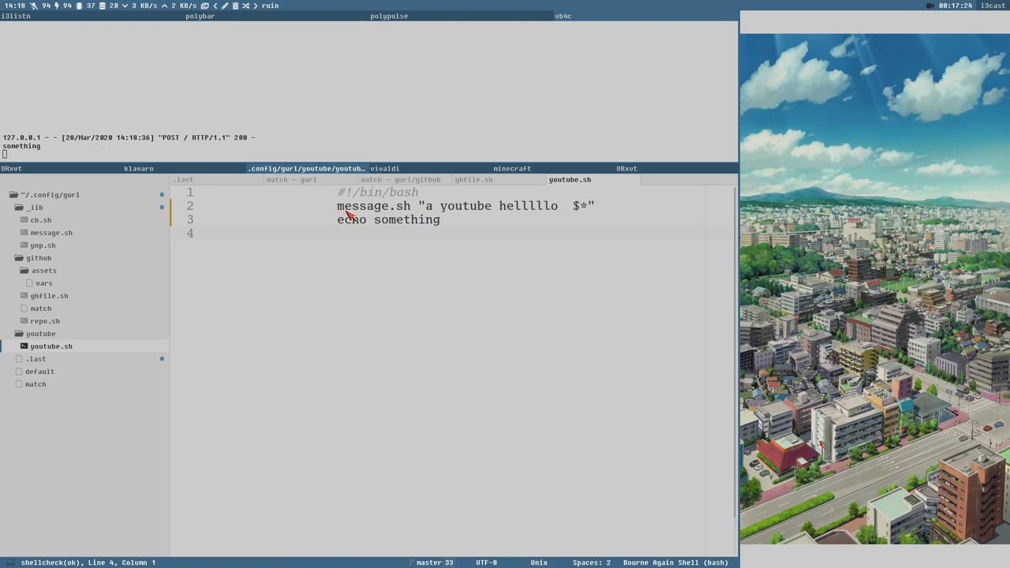
Step: Highlight the message.sh line in youtube.sh, then switch back to YouTube Studio in Vivaldi
{"action": "left_click_drag", "start_coordinate": [338, 209], "coordinate": [570, 217]}
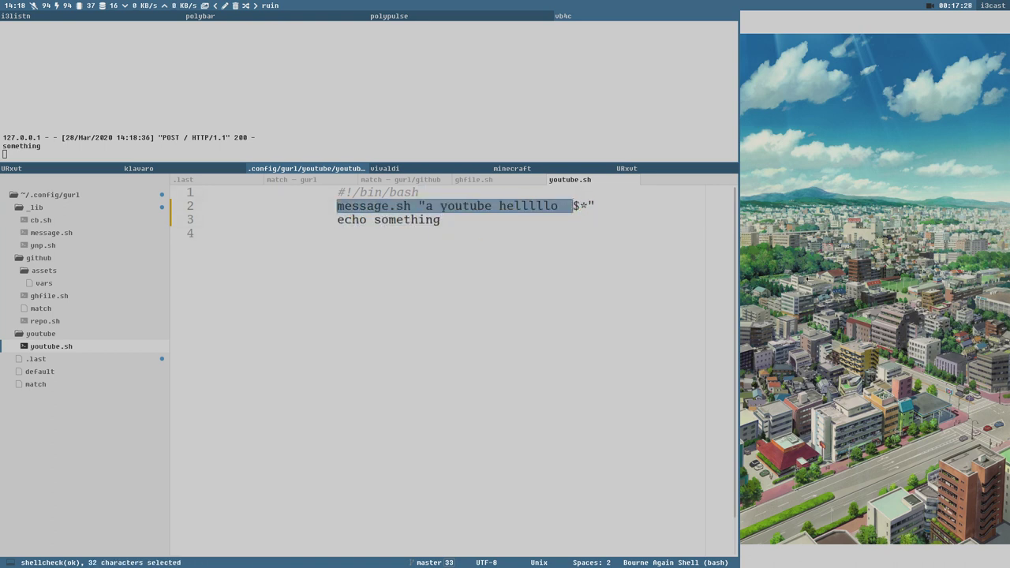
{"action": "left_click", "coordinate": [402, 168]}
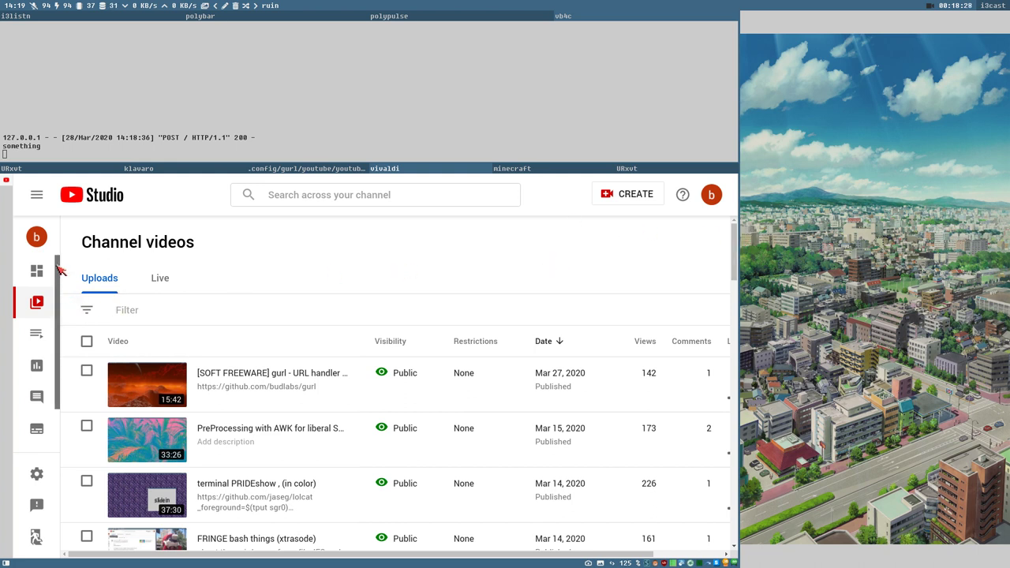
{"action": "scroll", "coordinate": [59, 300], "scroll_direction": "down", "scroll_amount": 2}
{"action": "scroll", "coordinate": [60, 329], "scroll_direction": "up", "scroll_amount": 2}
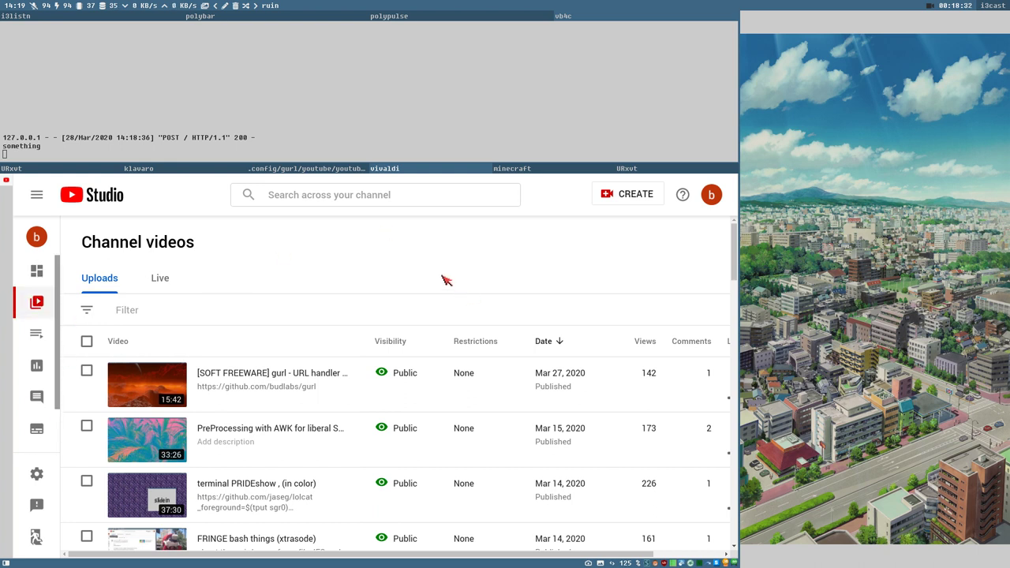
{"action": "key", "text": "super+f"}
{"action": "mouse_move", "coordinate": [682, 177]}
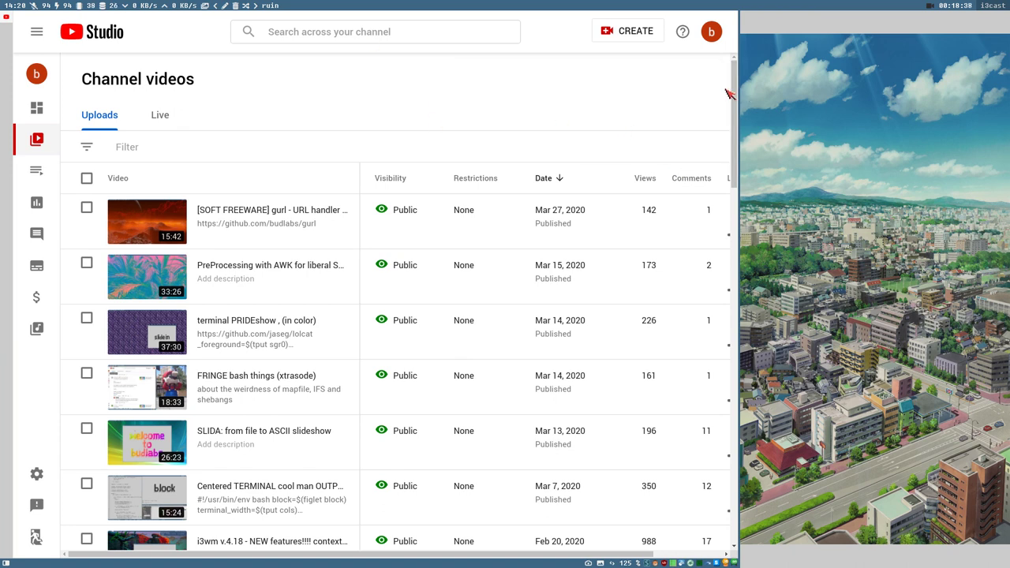
{"action": "scroll", "coordinate": [734, 98], "scroll_direction": "down", "scroll_amount": 2}
{"action": "scroll", "coordinate": [733, 99], "scroll_direction": "up", "scroll_amount": 2}
{"action": "key", "text": "super+minus"}
{"action": "key", "text": "super+w"}
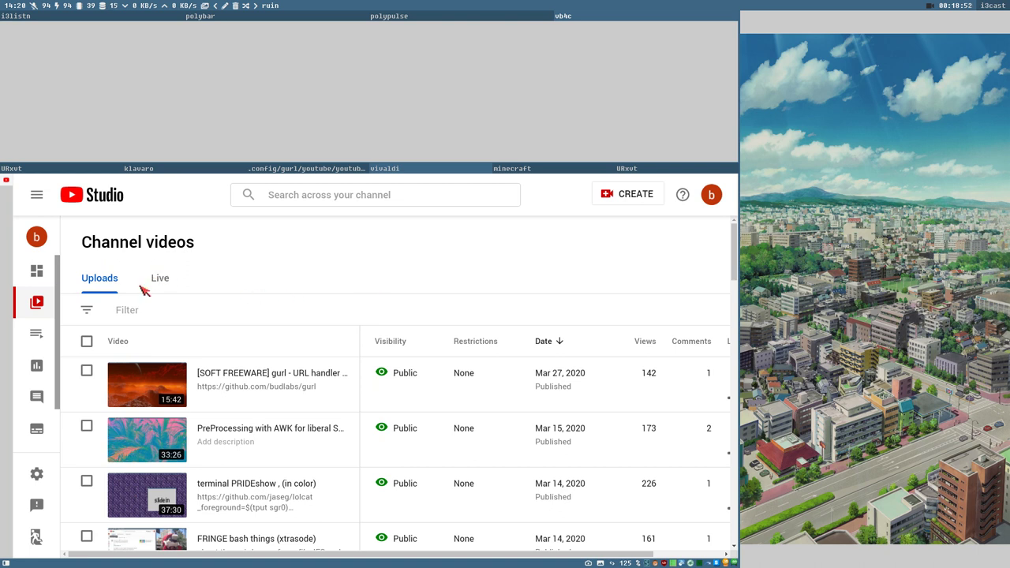
{"action": "scroll", "coordinate": [52, 371], "scroll_direction": "down", "scroll_amount": 1}
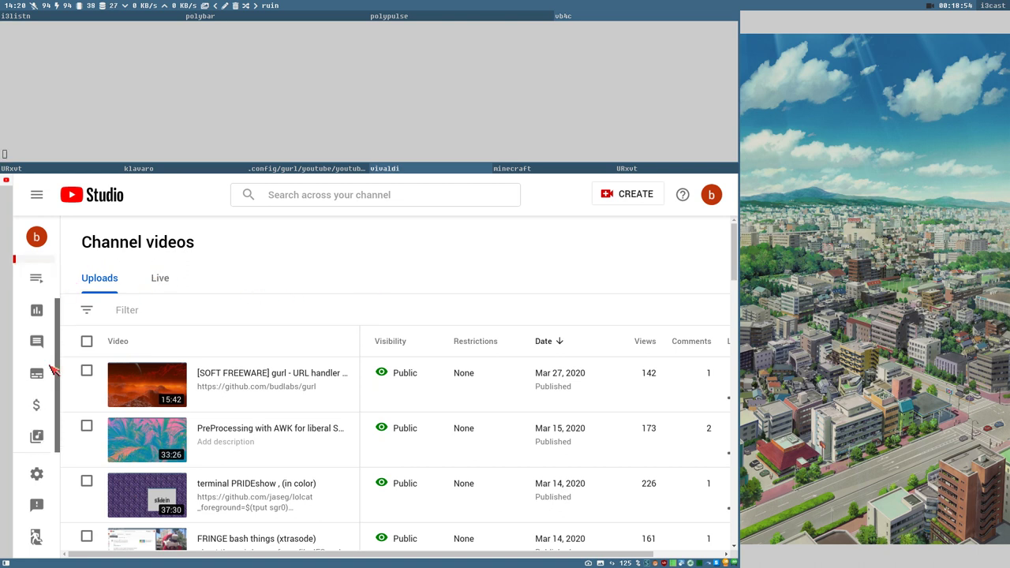
{"action": "scroll", "coordinate": [55, 355], "scroll_direction": "up", "scroll_amount": 1}
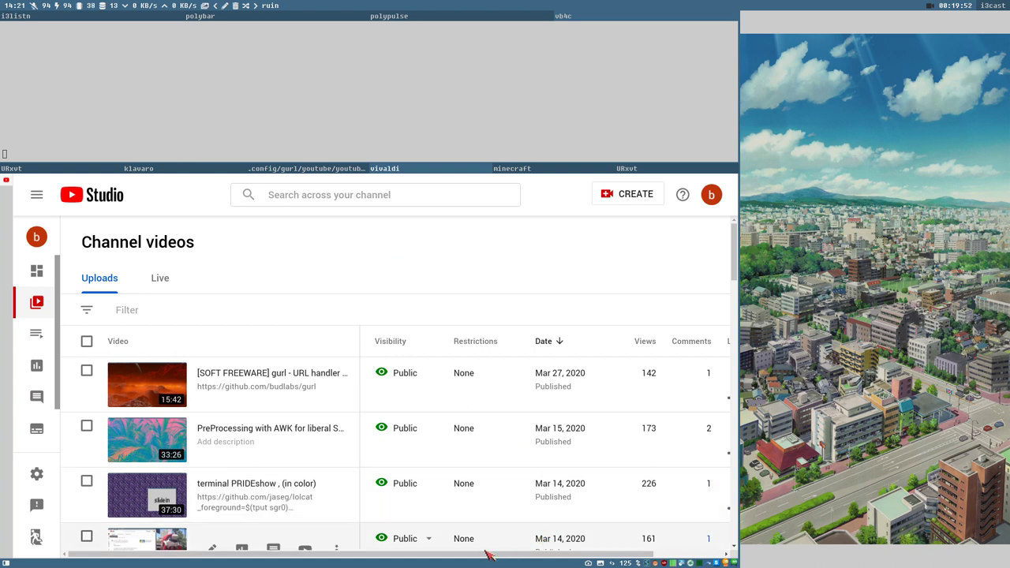
{"action": "left_click_drag", "start_coordinate": [488, 555], "coordinate": [434, 562]}
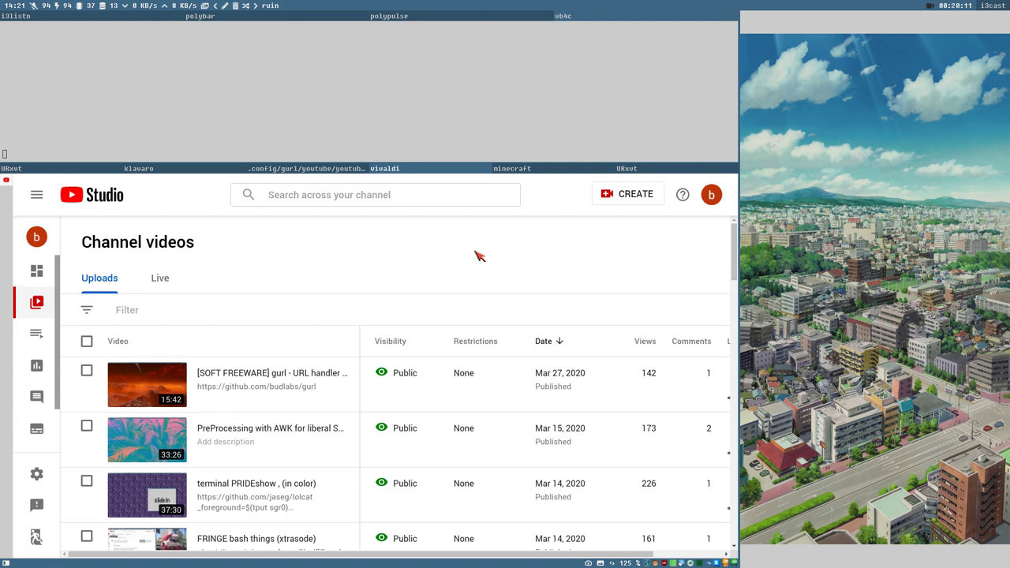
{"action": "scroll", "coordinate": [621, 368], "scroll_direction": "right", "scroll_amount": 2}
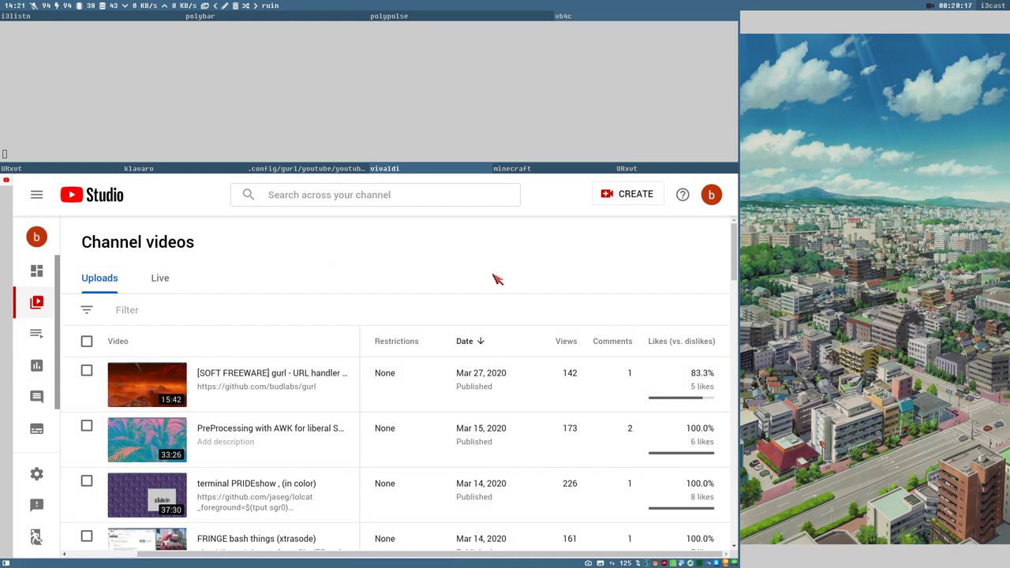
{"action": "scroll", "coordinate": [641, 556], "scroll_direction": "left", "scroll_amount": 2}
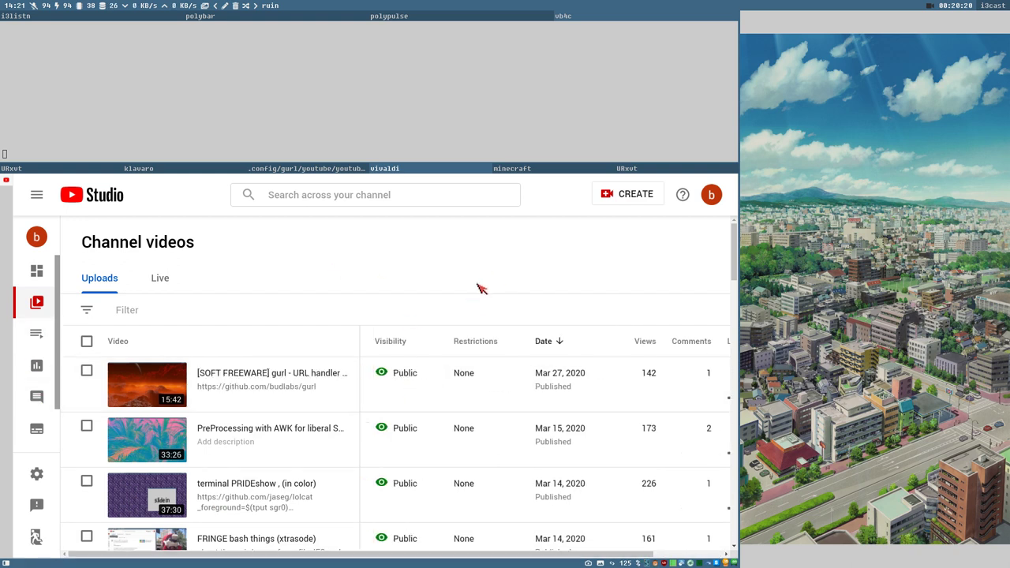